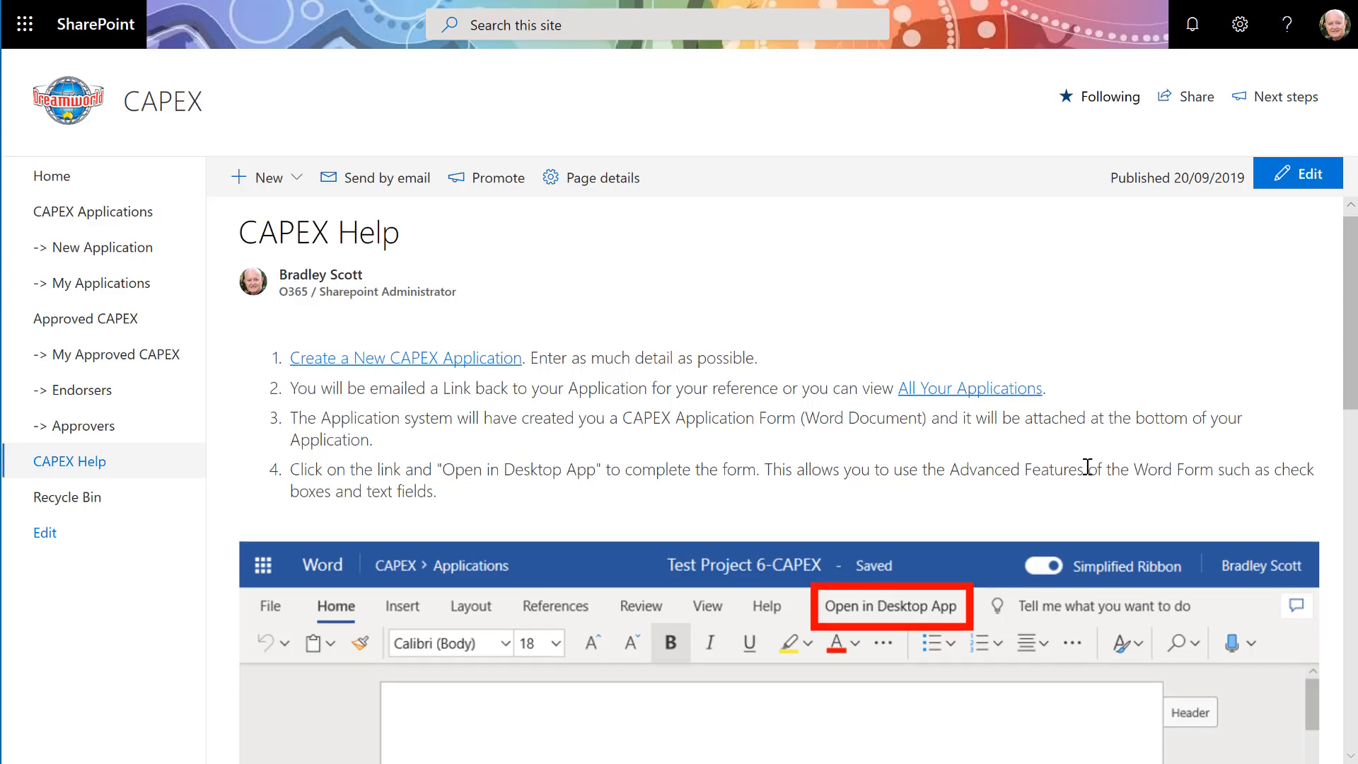
- Read through the CAPEX Help instructions and open the New Application form
scroll(1086, 467, "down", 4)
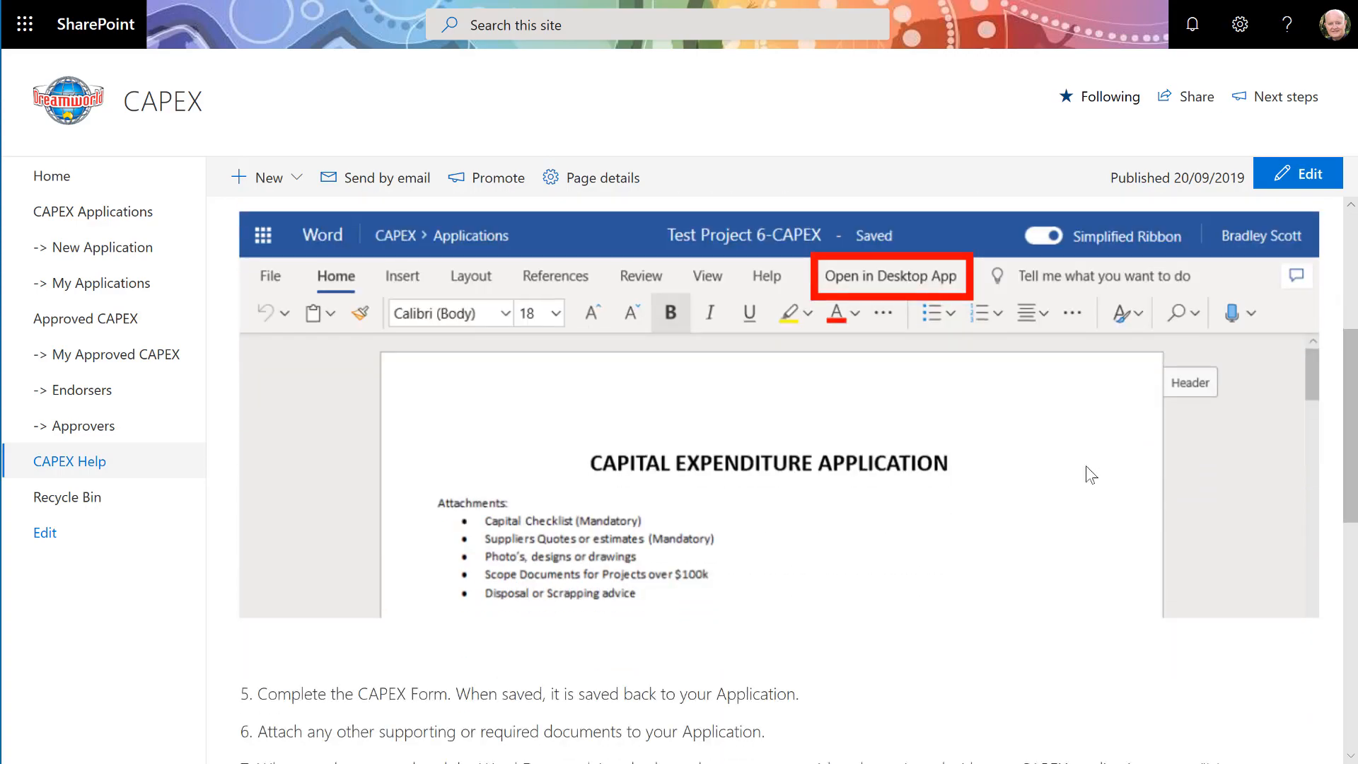
scroll(1087, 467, "down", 4)
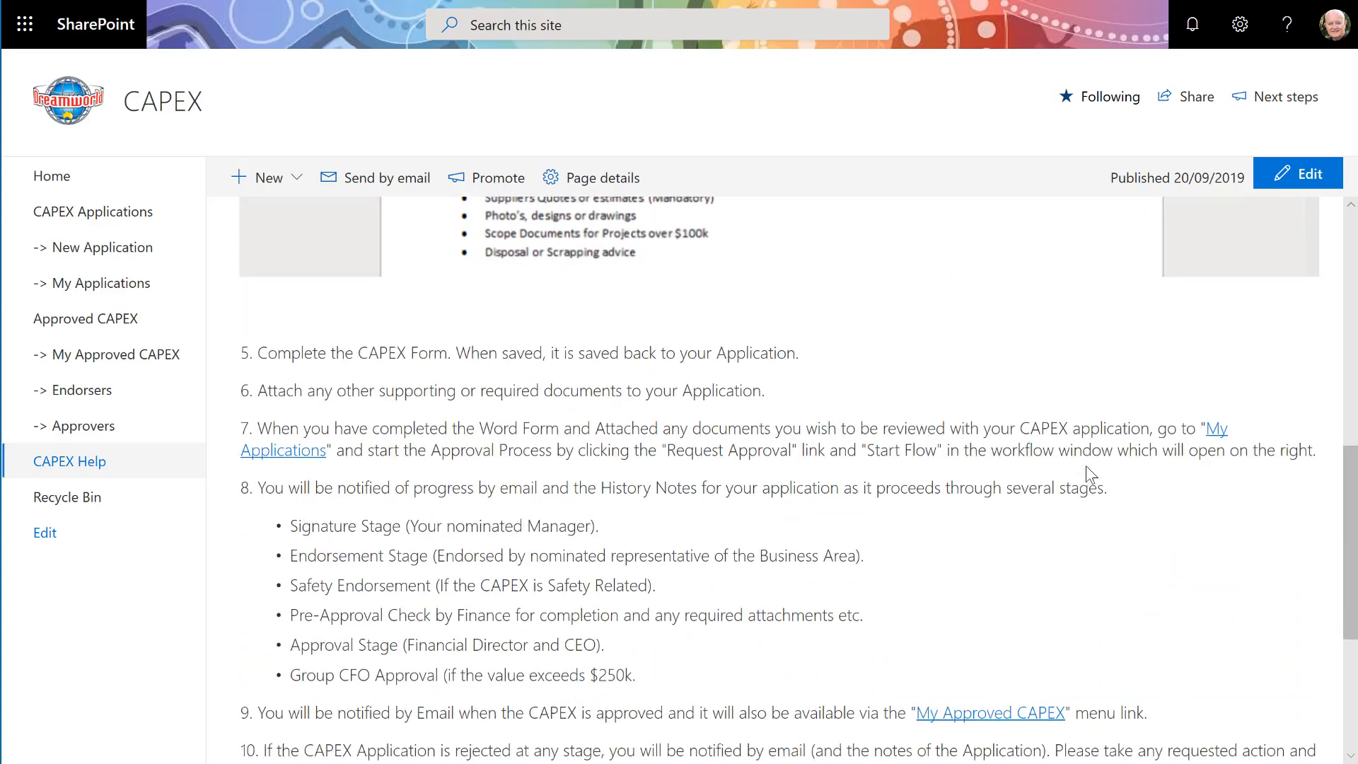
scroll(1087, 466, "down", 2)
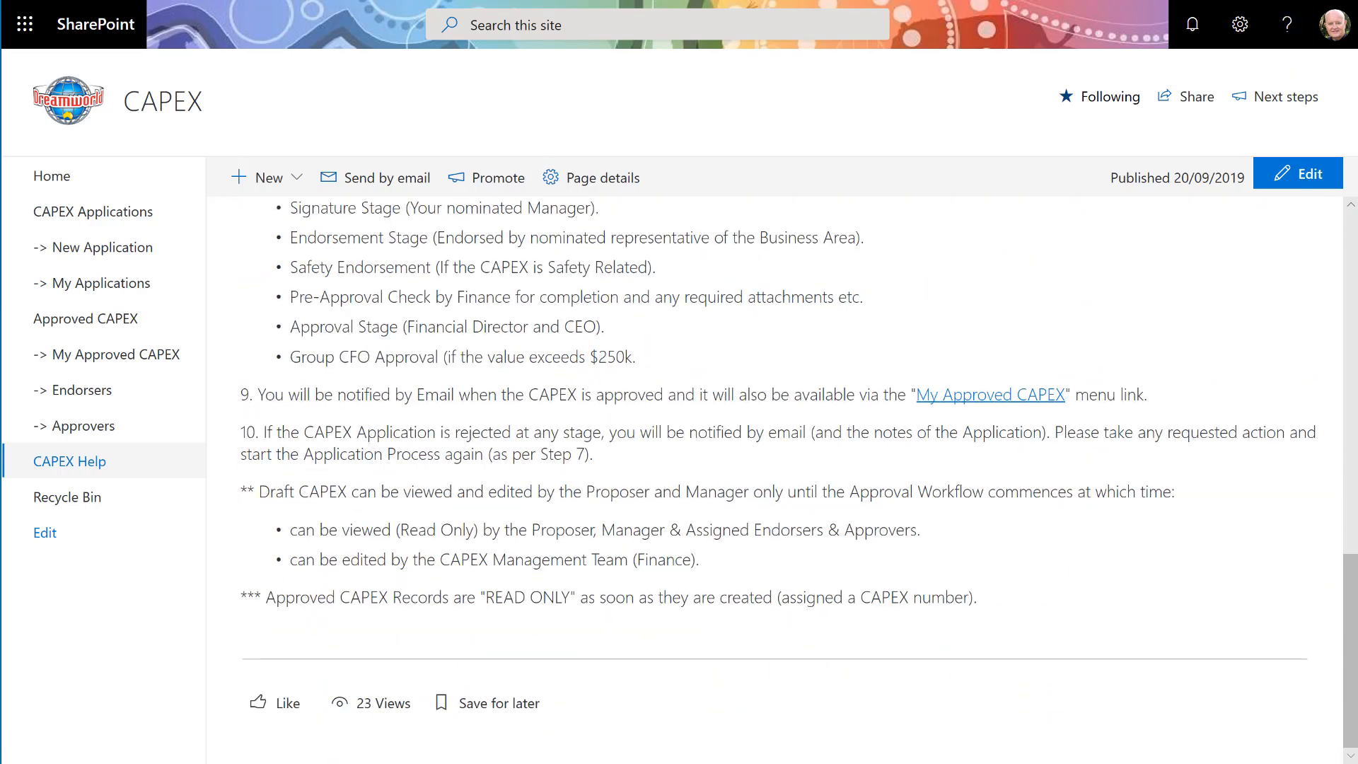
left_click(163, 249)
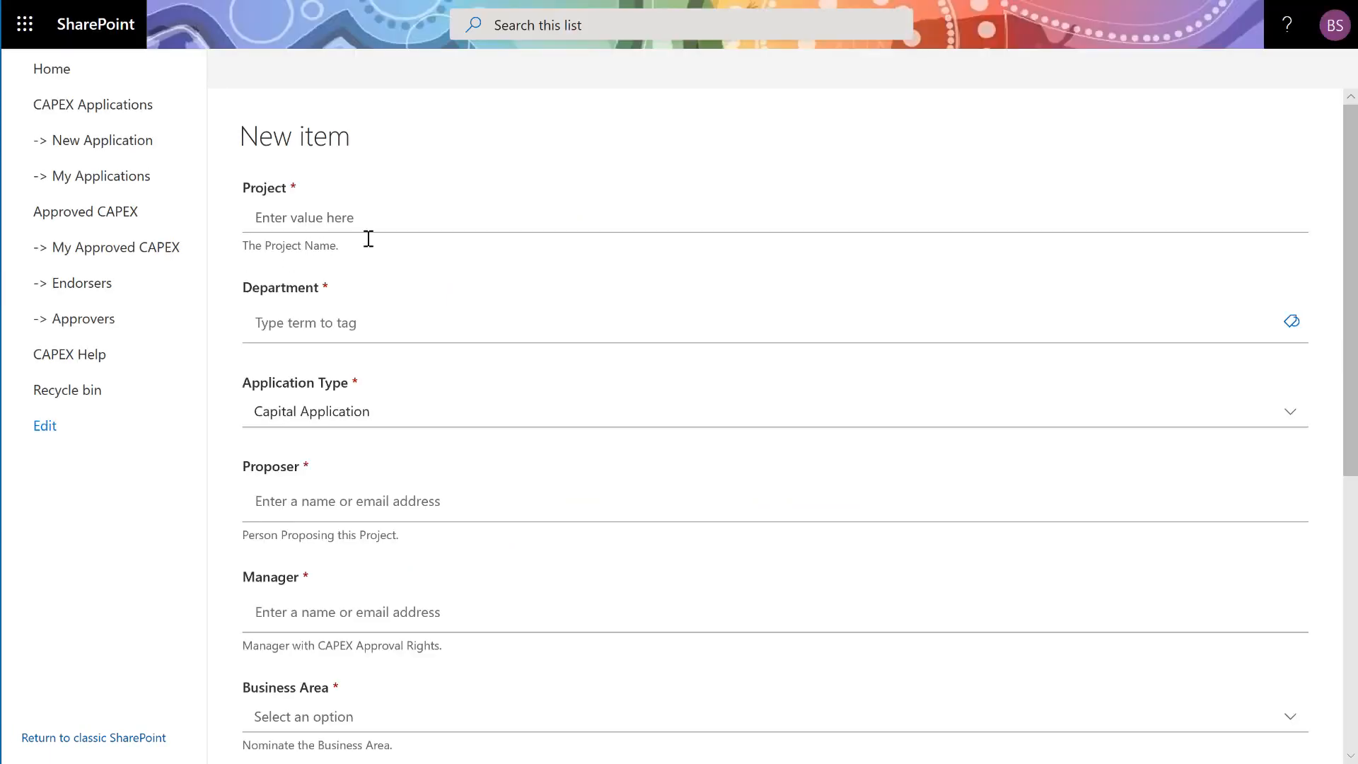
- Enter the project name Huge Cowboy Hats for IT
left_click(391, 217)
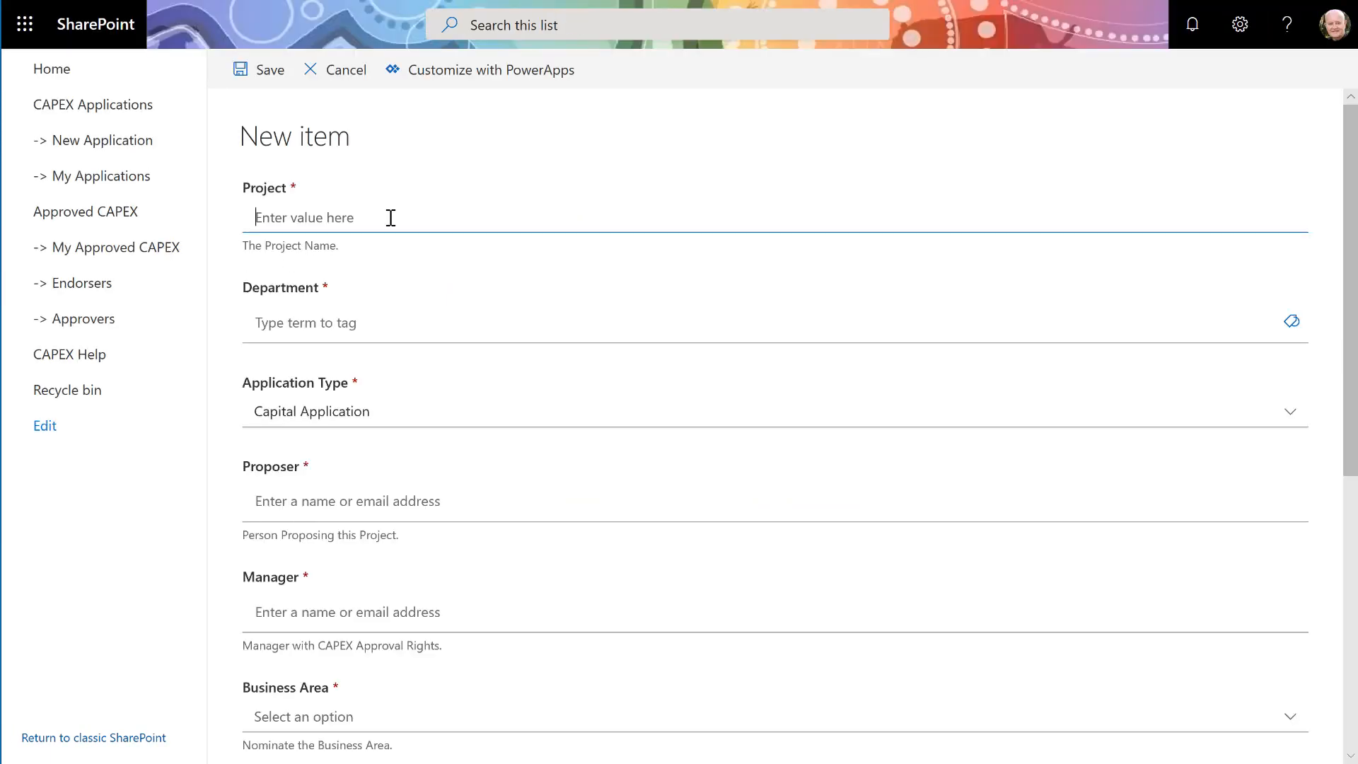
type("Huge Cowboy Hats for IT")
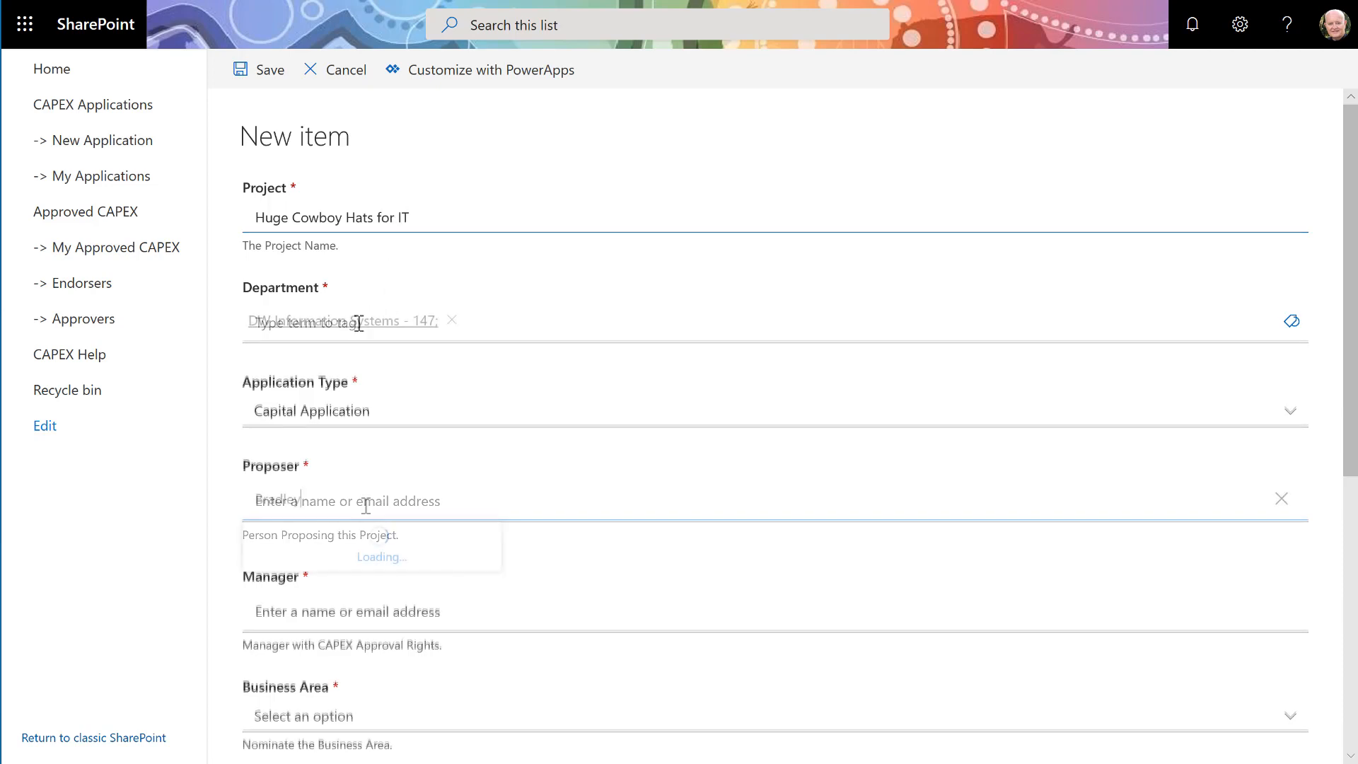
- Set the Proposer to the signed-in administrator chosen from the people suggestions
type("y Scott")
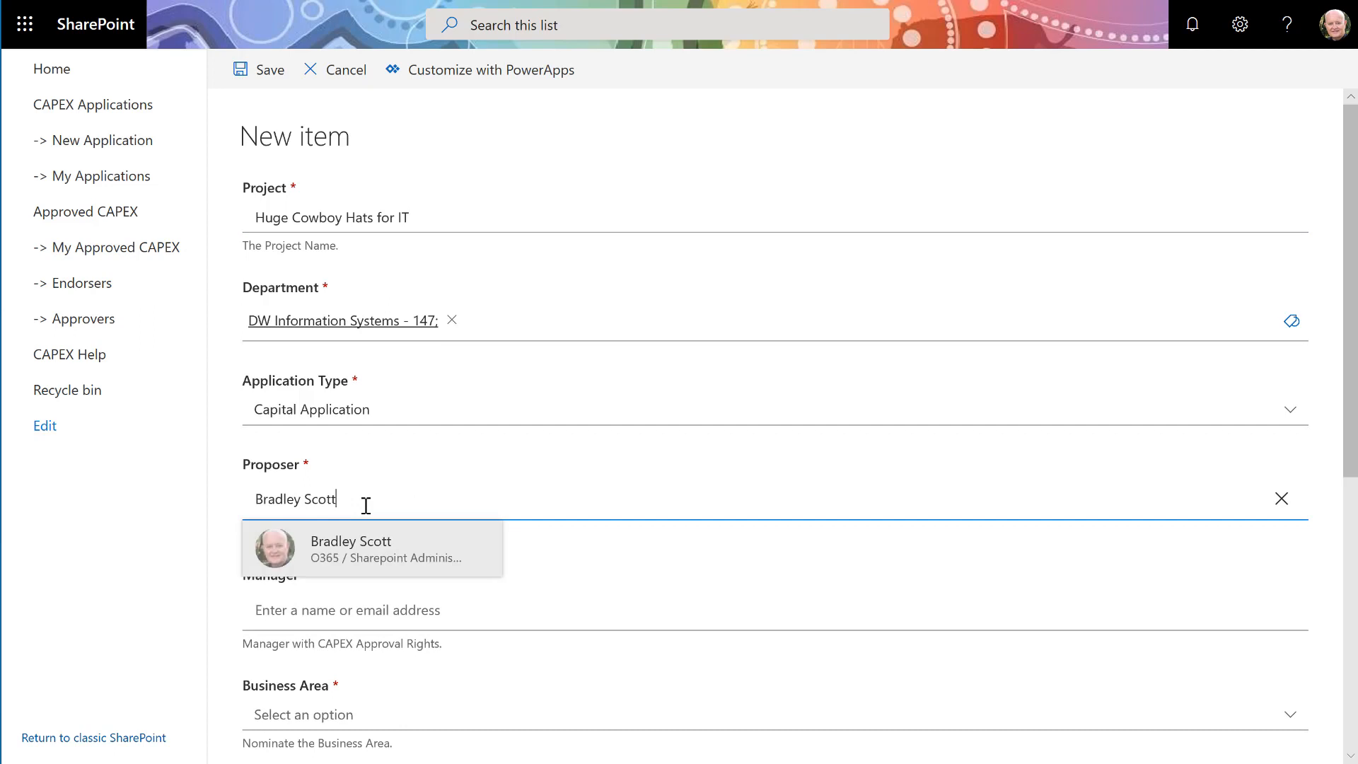
left_click(362, 549)
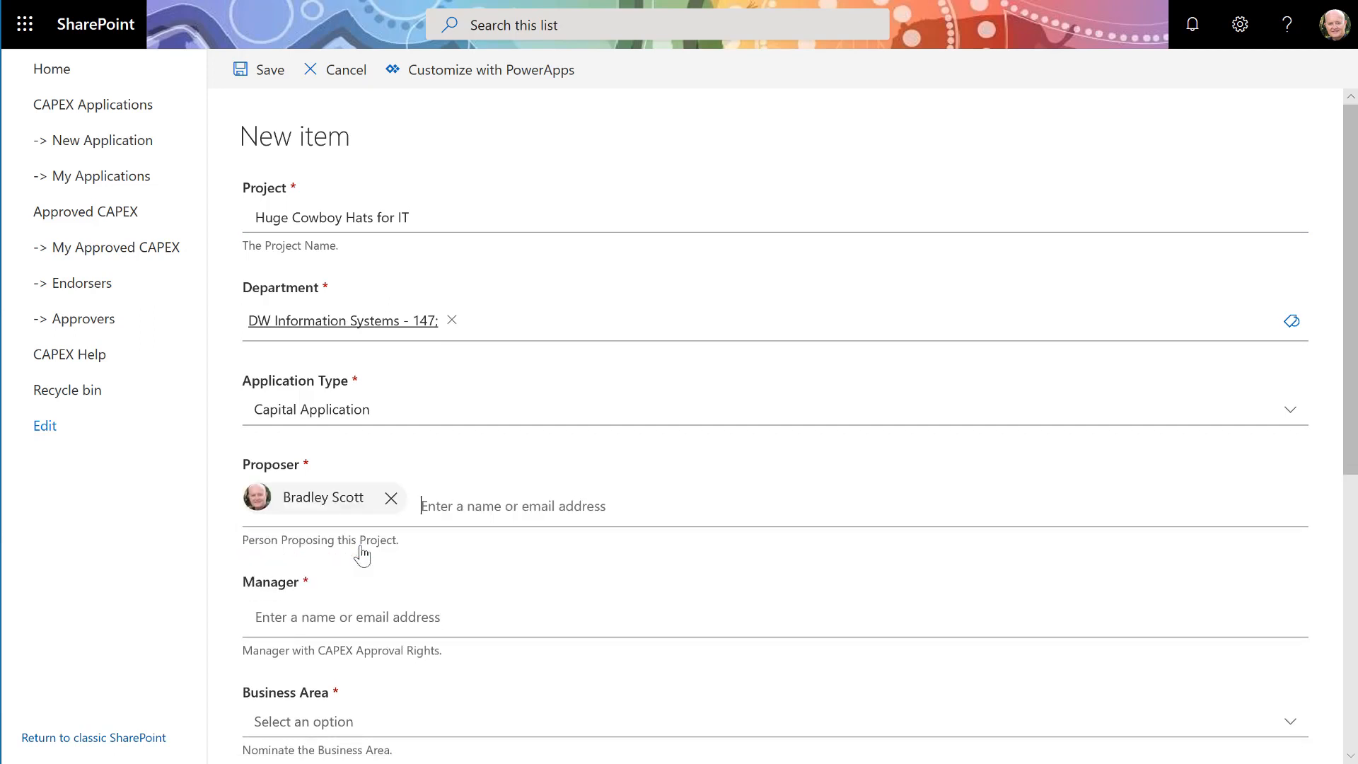
- Set the Manager to the ICT Manager chosen from the people suggestions
left_click(359, 626)
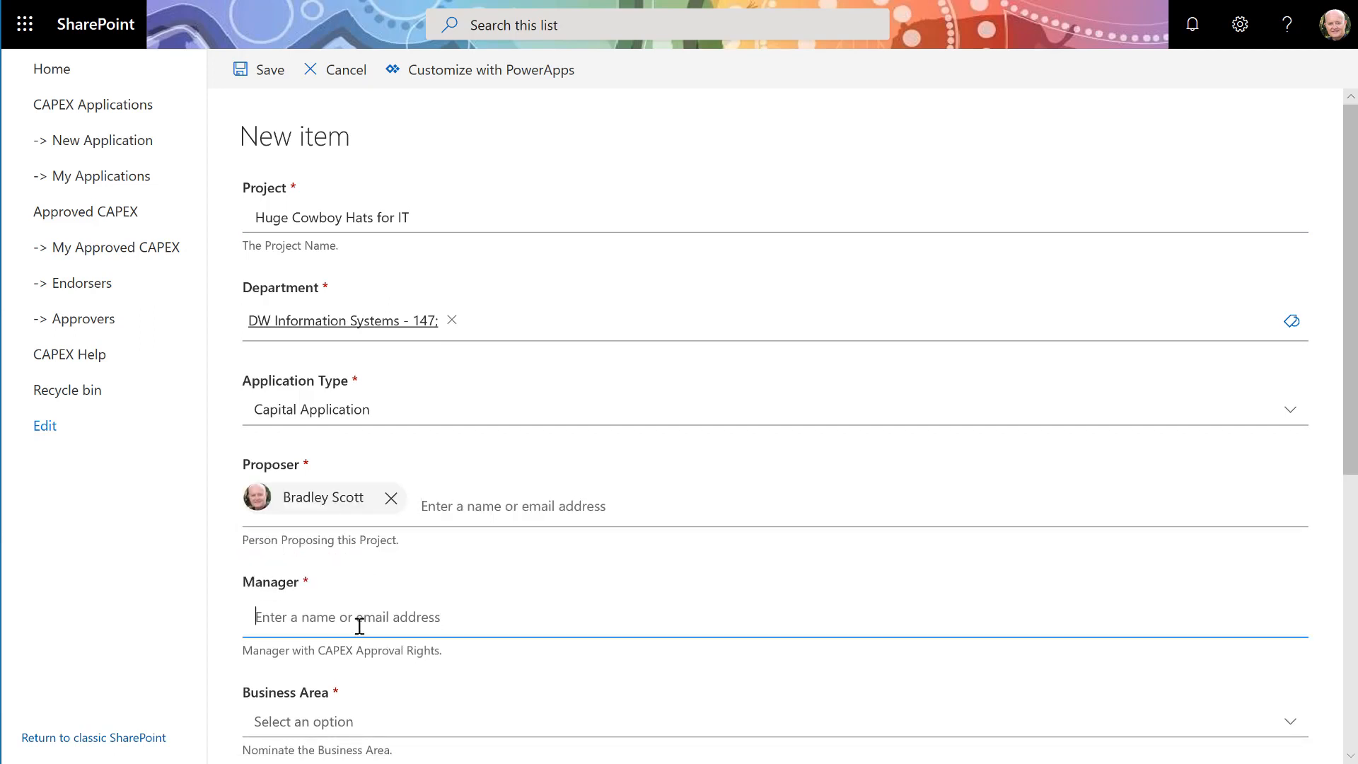
type("Kieron")
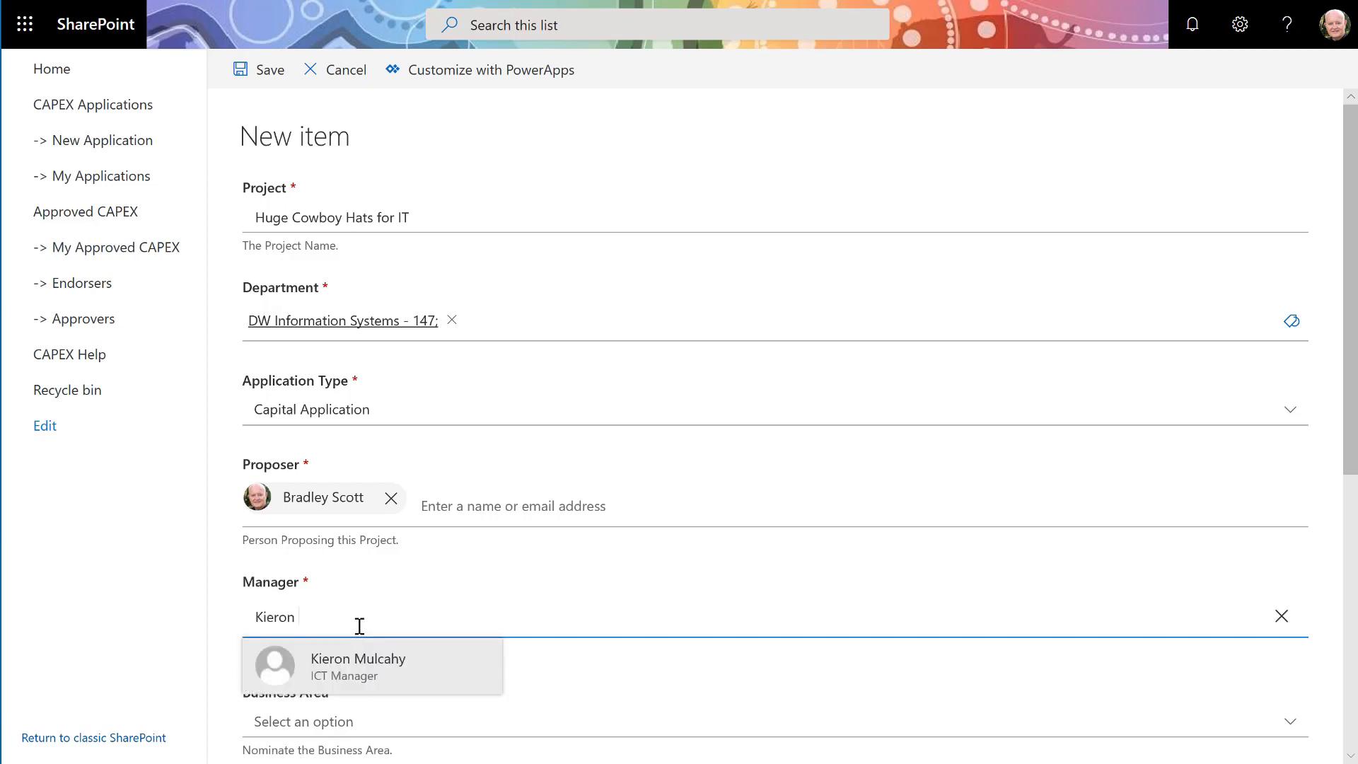
left_click(373, 690)
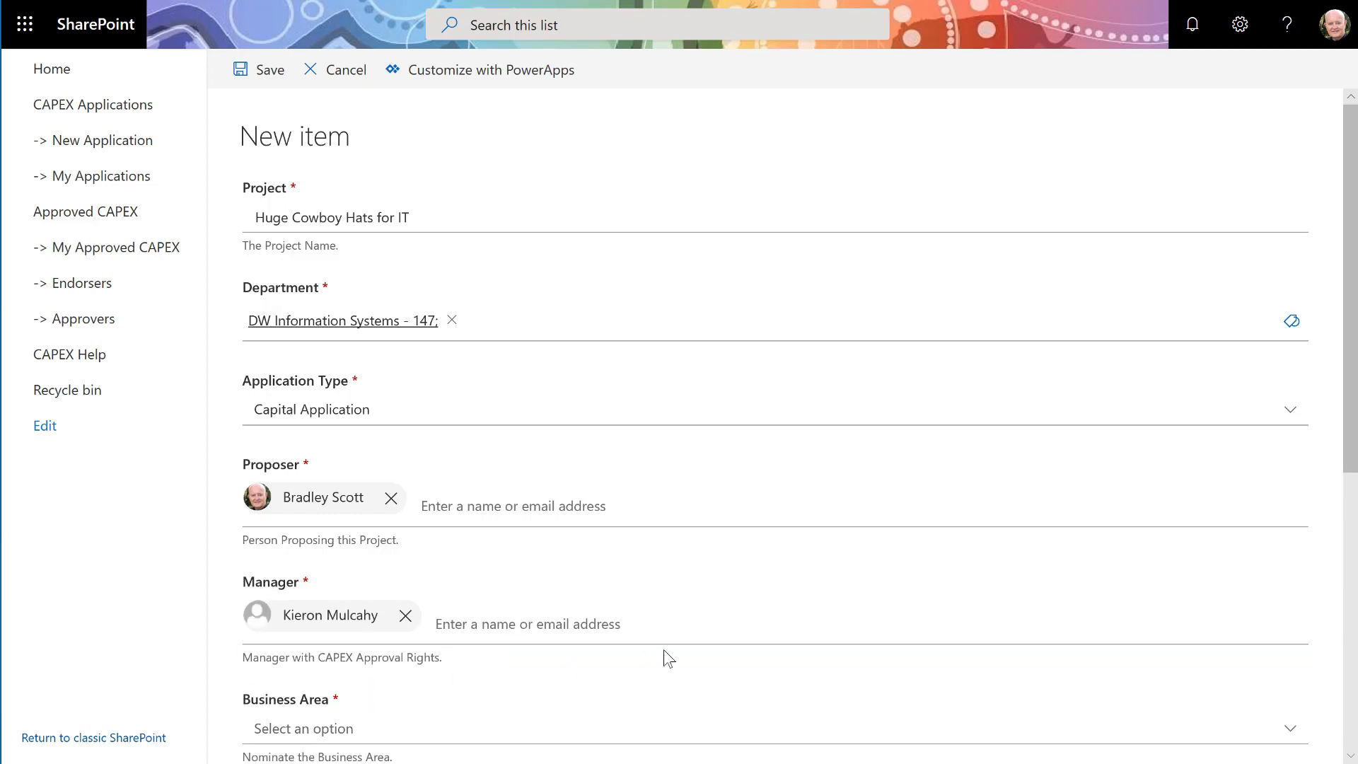
- Set the Business Area to IT
scroll(663, 649, "down", 3)
scroll(664, 650, "down", 2)
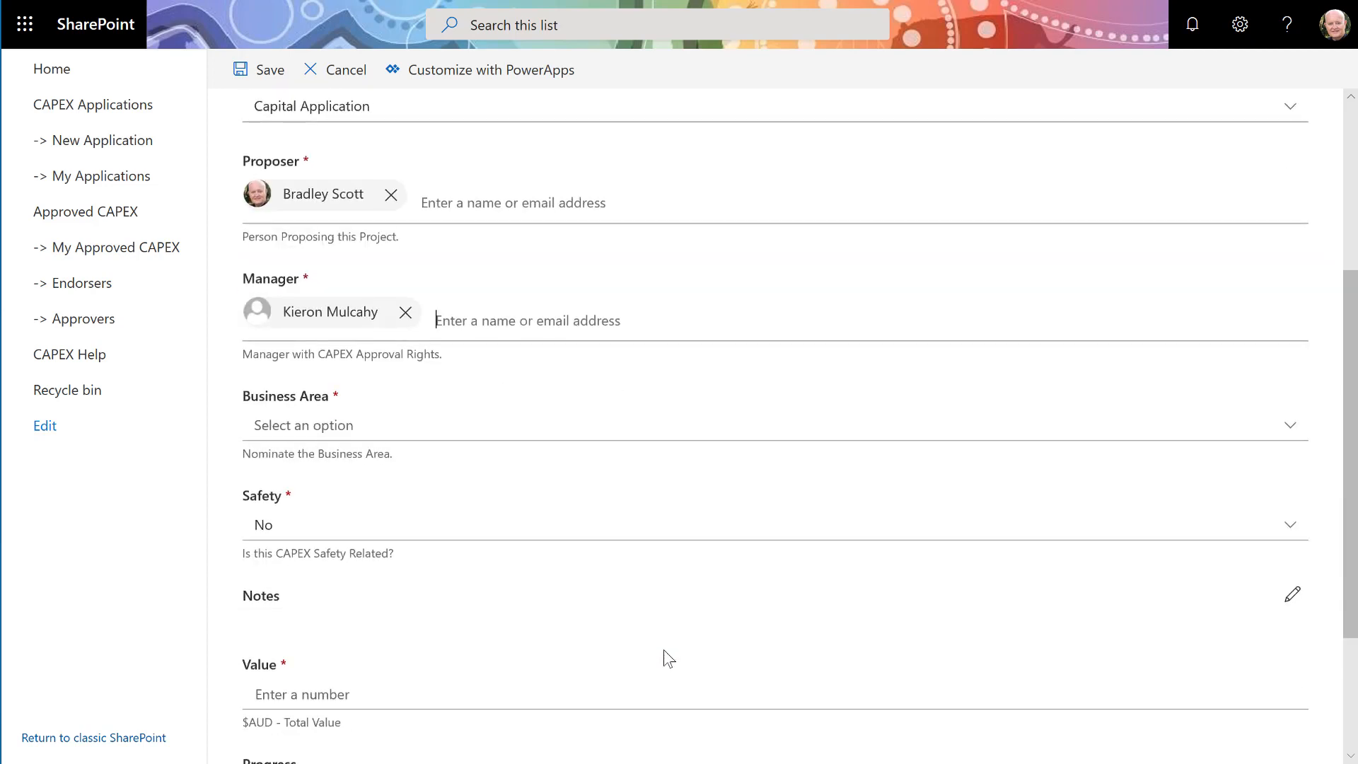
left_click(377, 425)
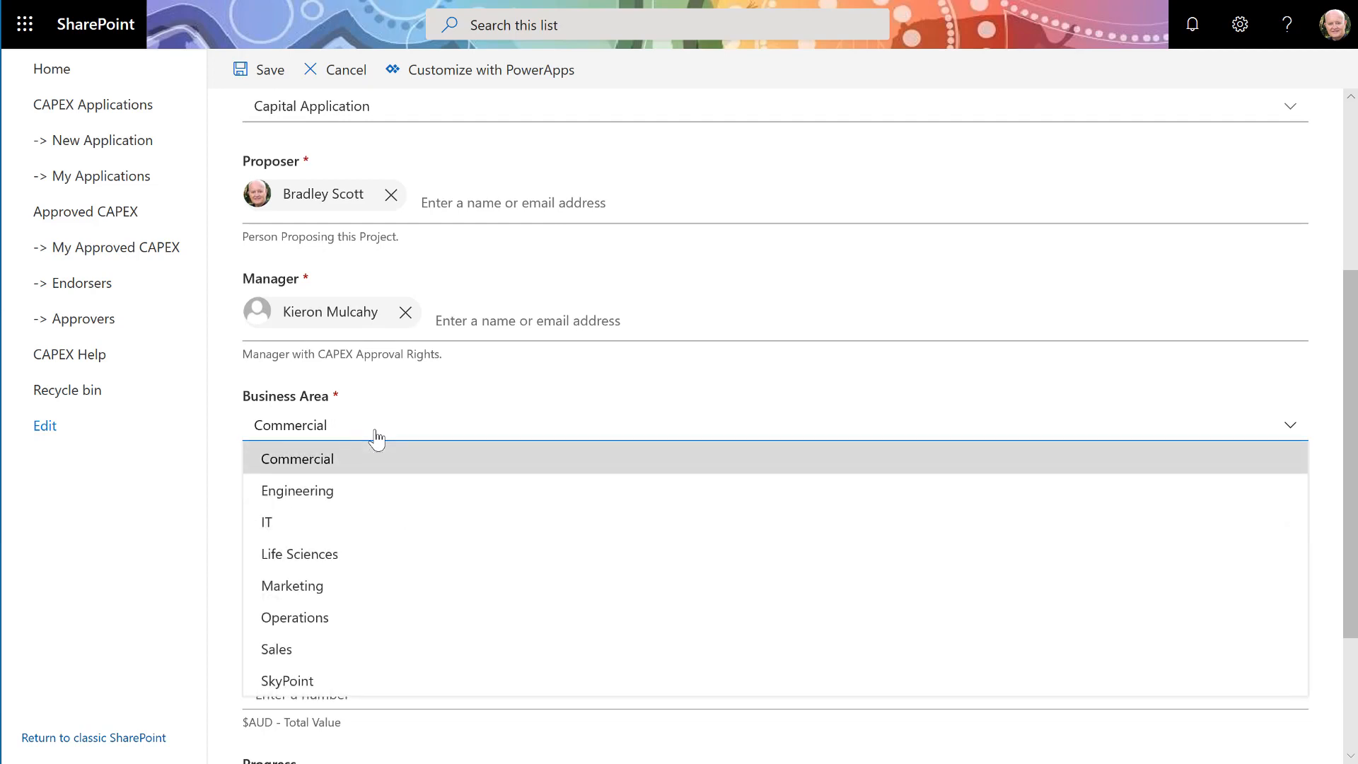
left_click(358, 522)
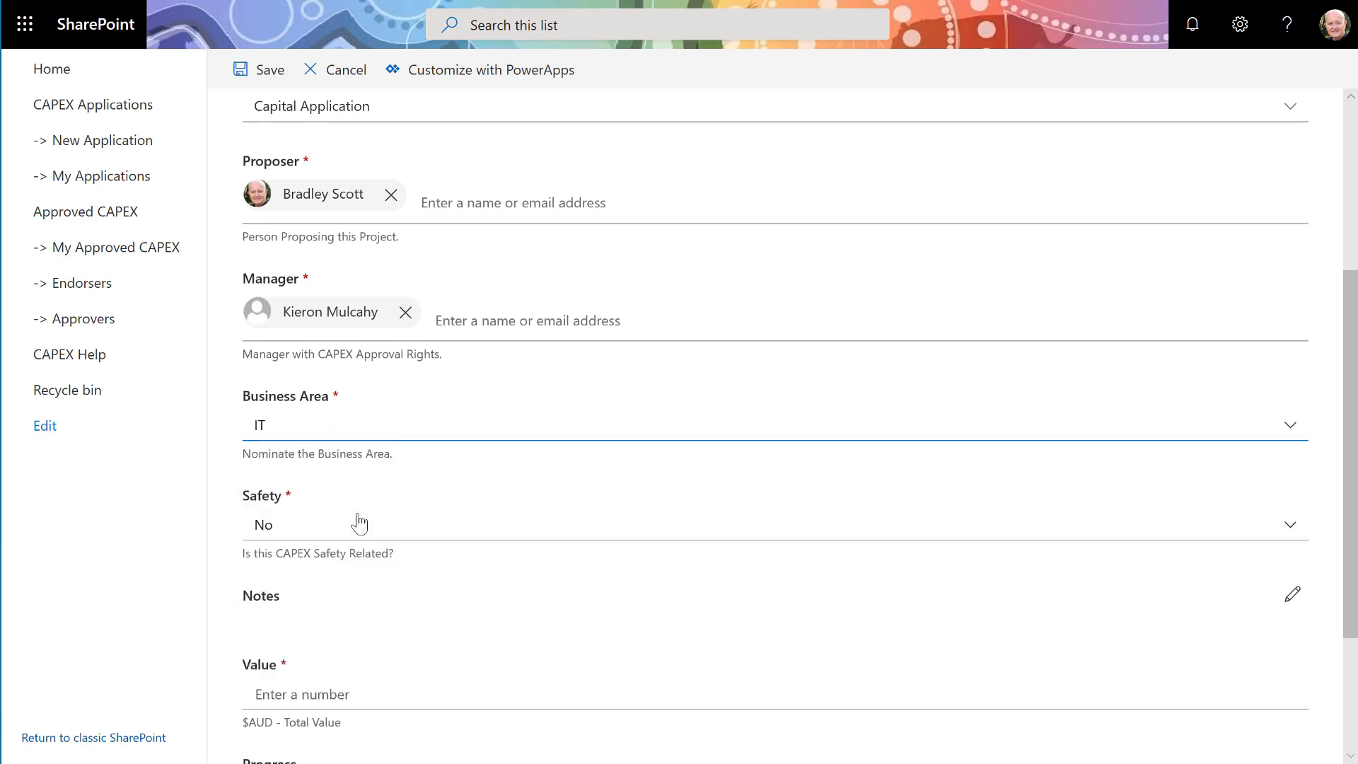
- Set Safety to No
scroll(359, 523, "down", 2)
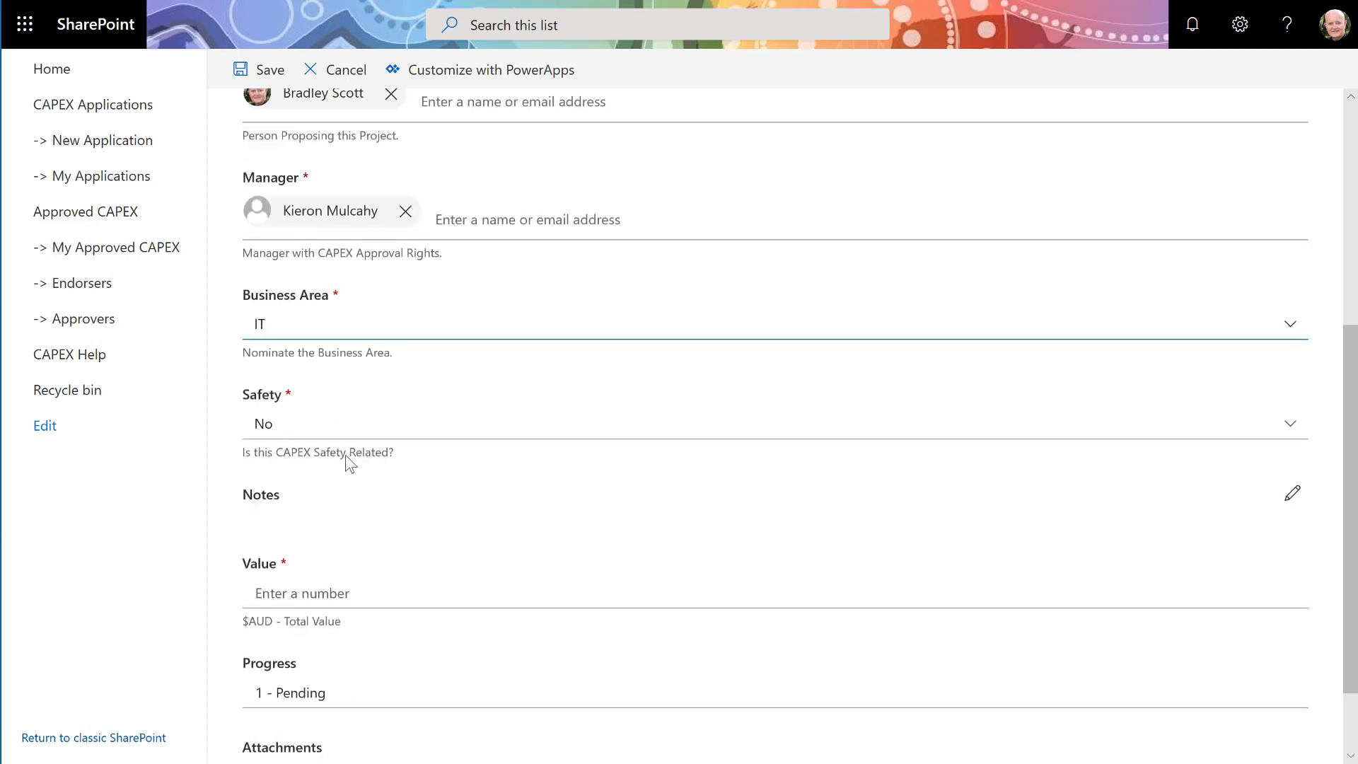
left_click(346, 437)
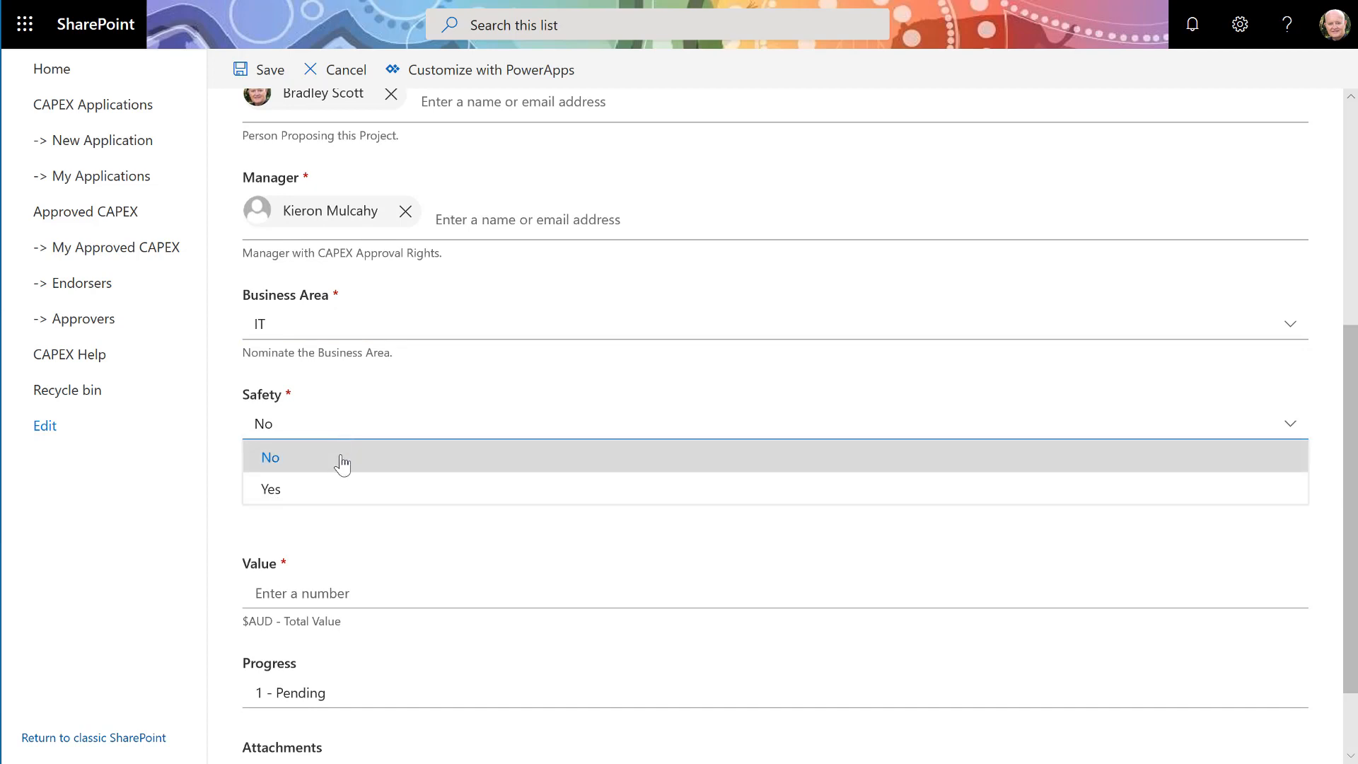
left_click(342, 465)
- Enter a Value of 999.00 and save the new application
scroll(342, 464, "down", 2)
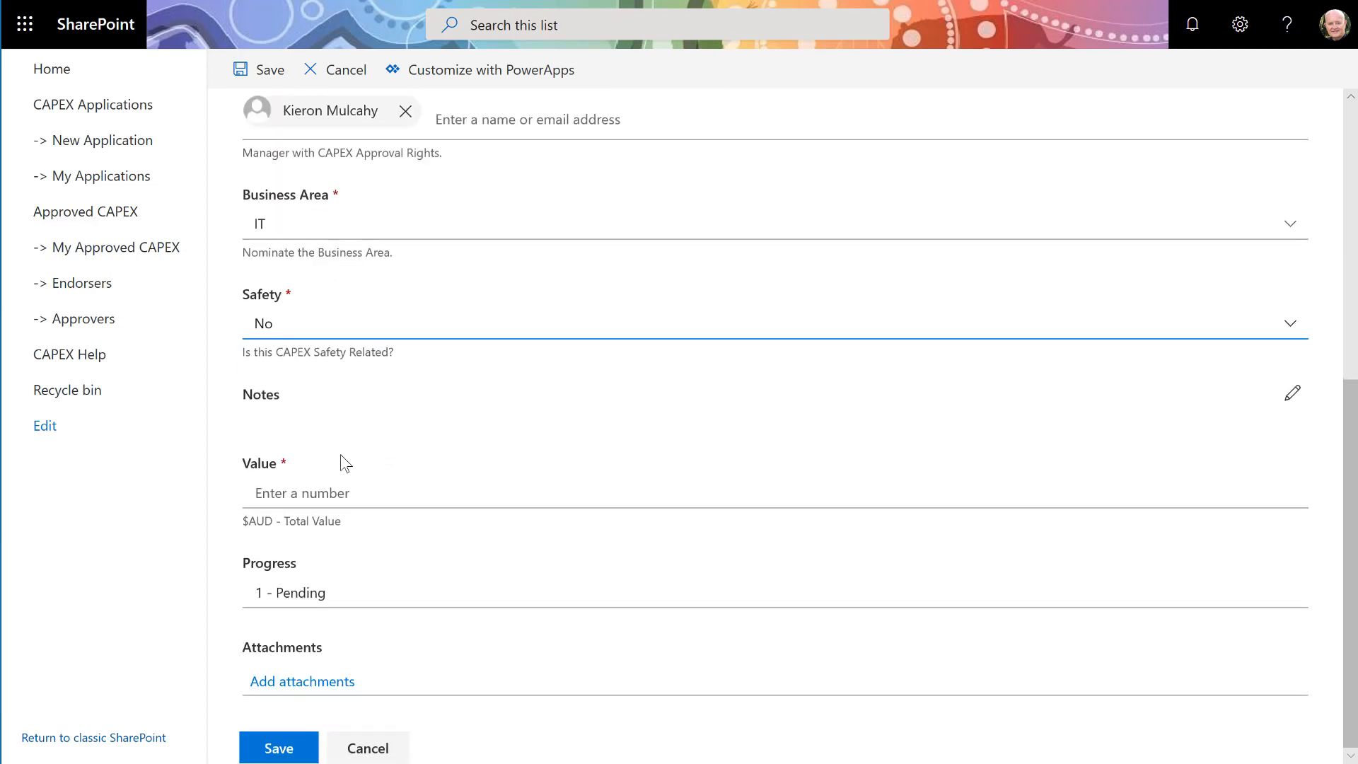
left_click(336, 491)
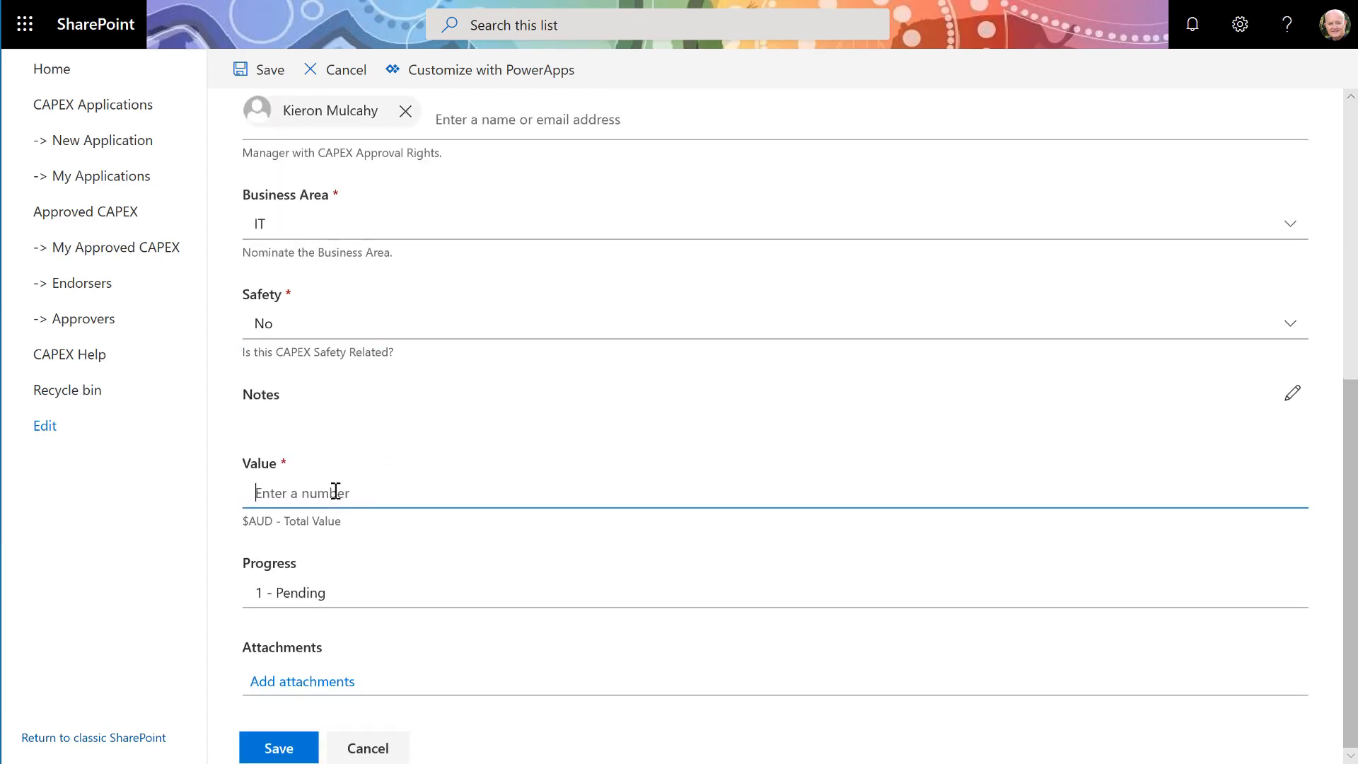
type("999.00")
left_click(278, 748)
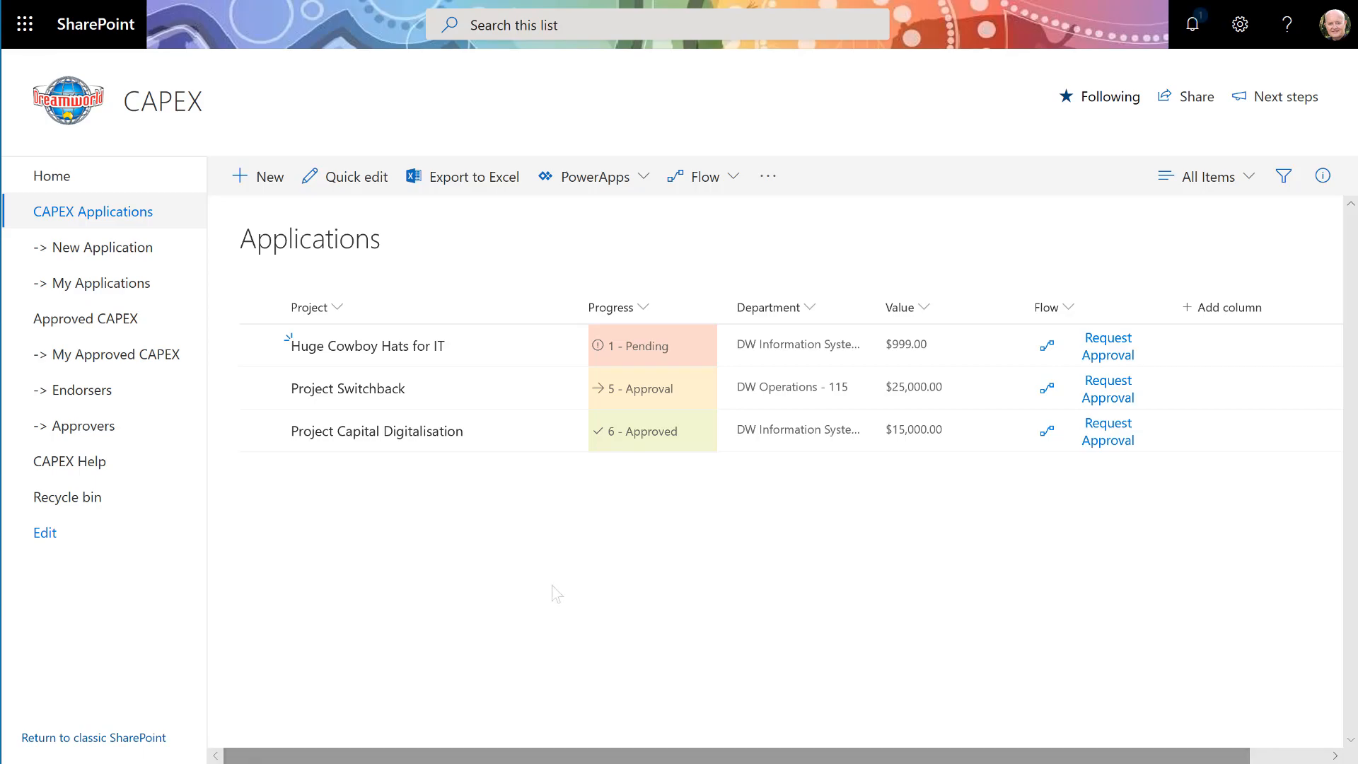
- Open the Huge Cowboy Hats for IT item's details from My Applications
left_click(156, 290)
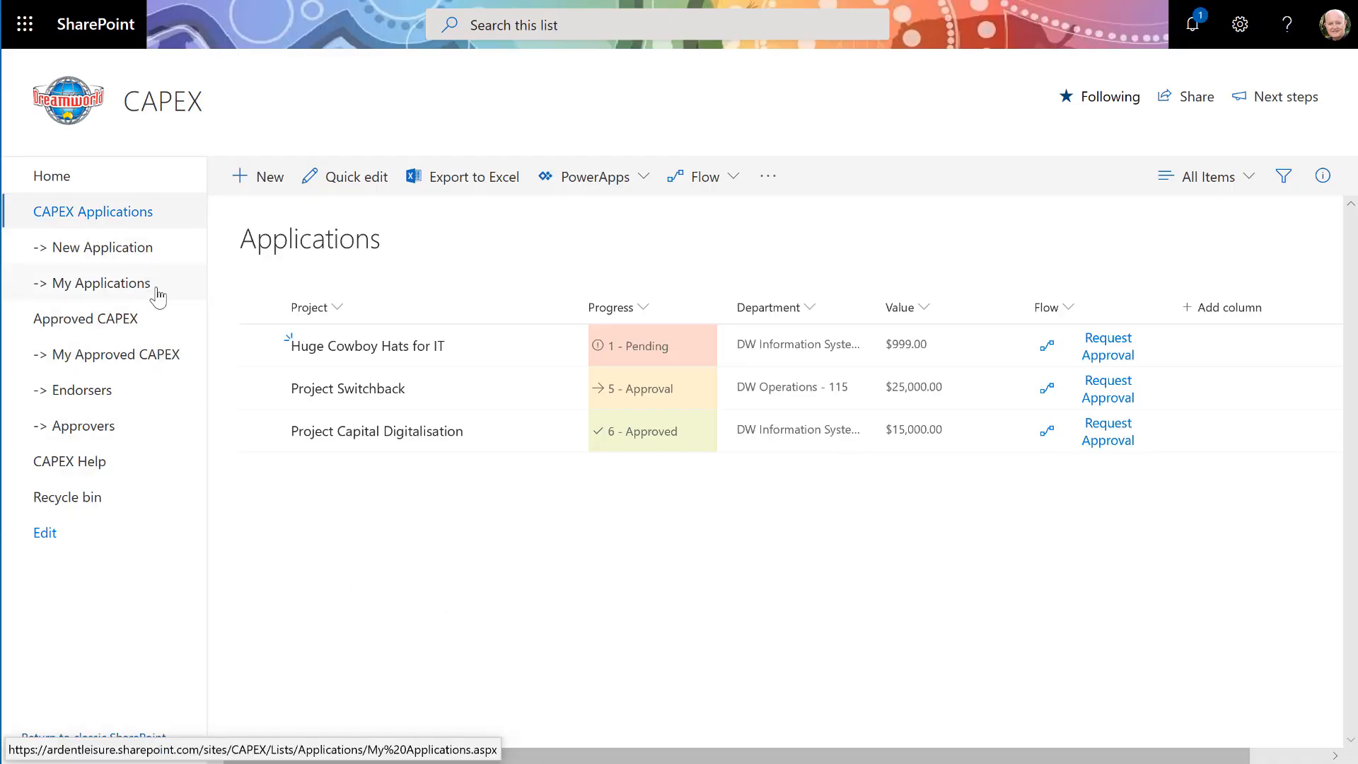
left_click(381, 350)
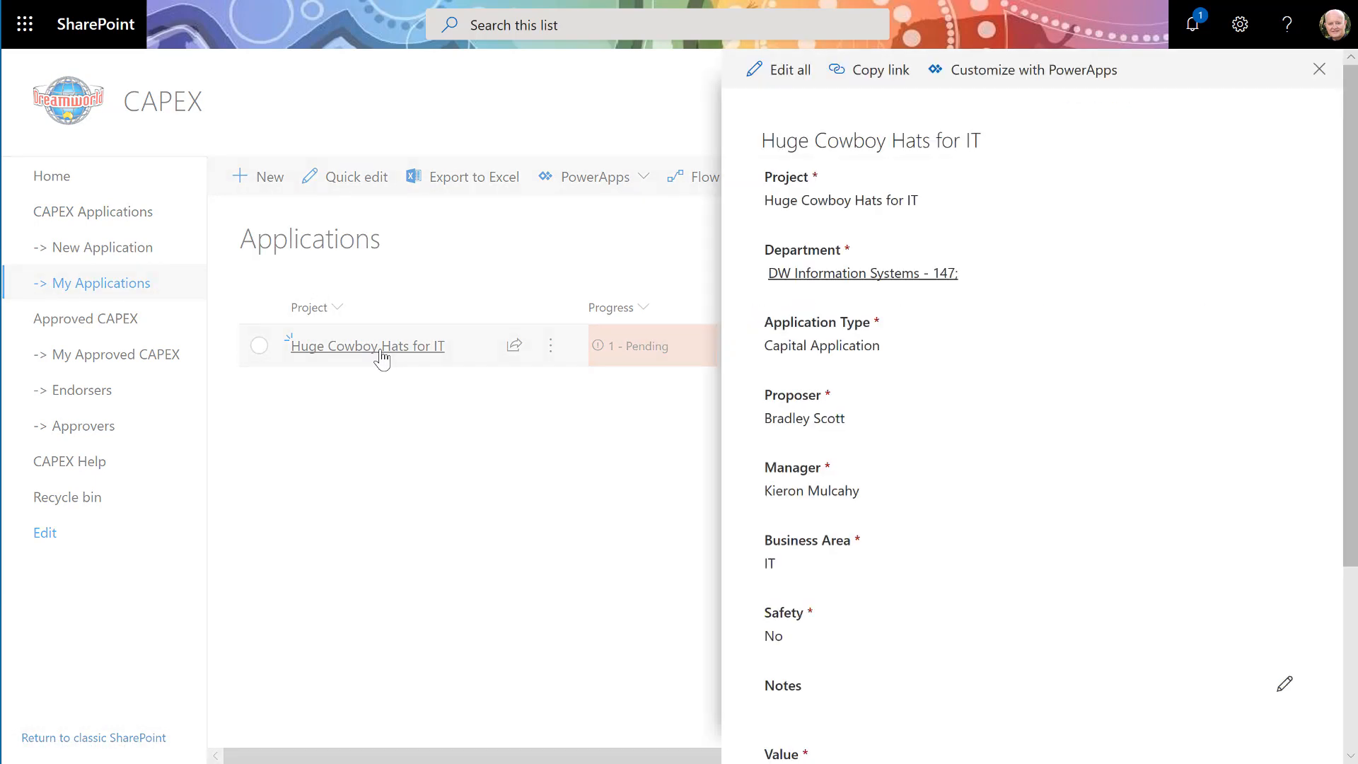
scroll(1098, 409, "down", 4)
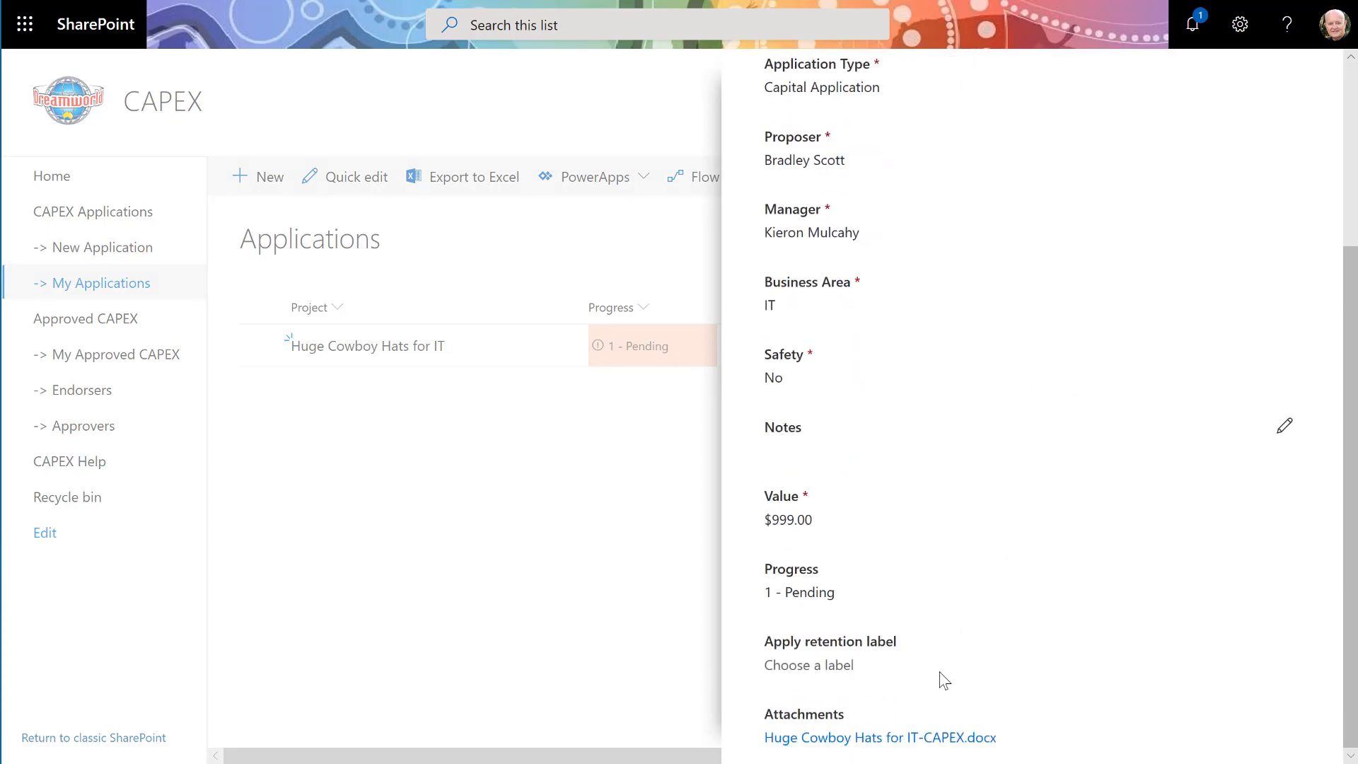
- Open the attached Huge Cowboy Hats for IT-CAPEX.docx form in the Word desktop app
left_click(913, 737)
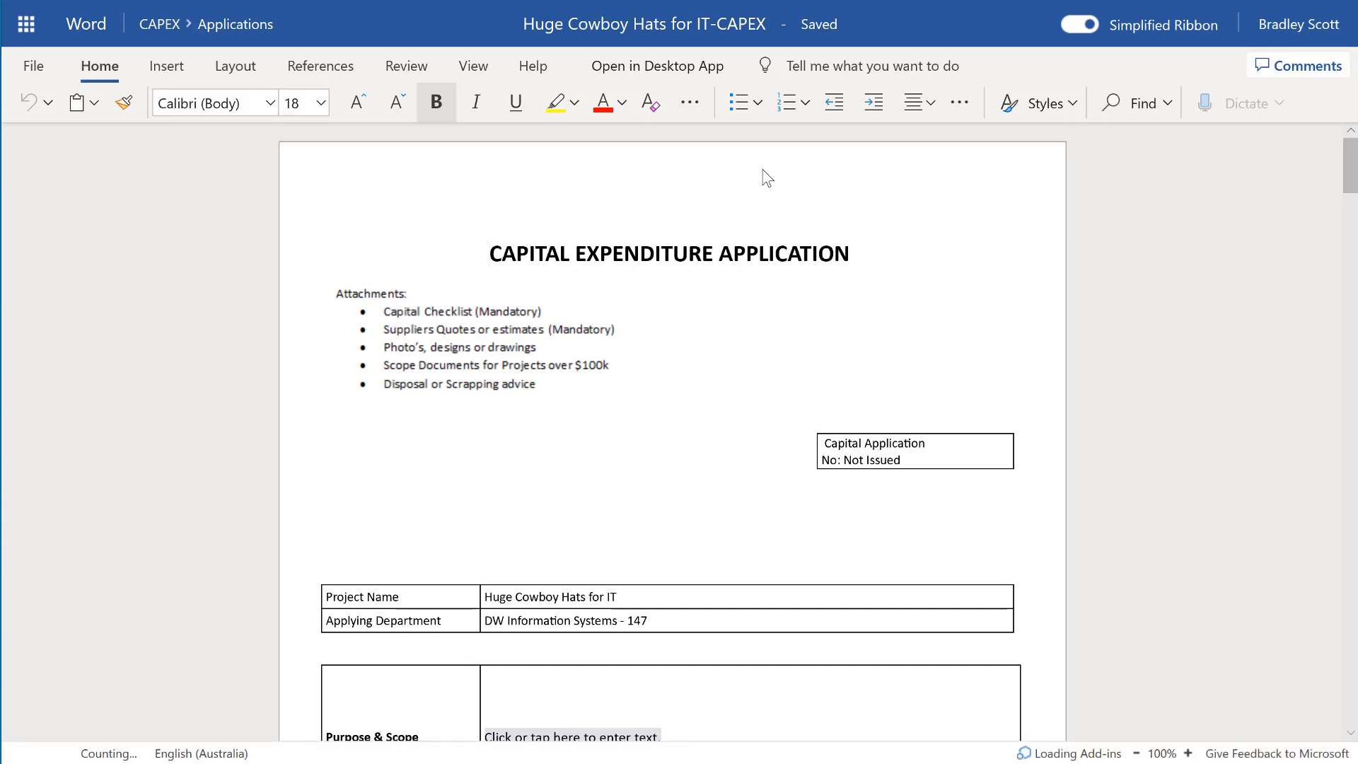
left_click(691, 69)
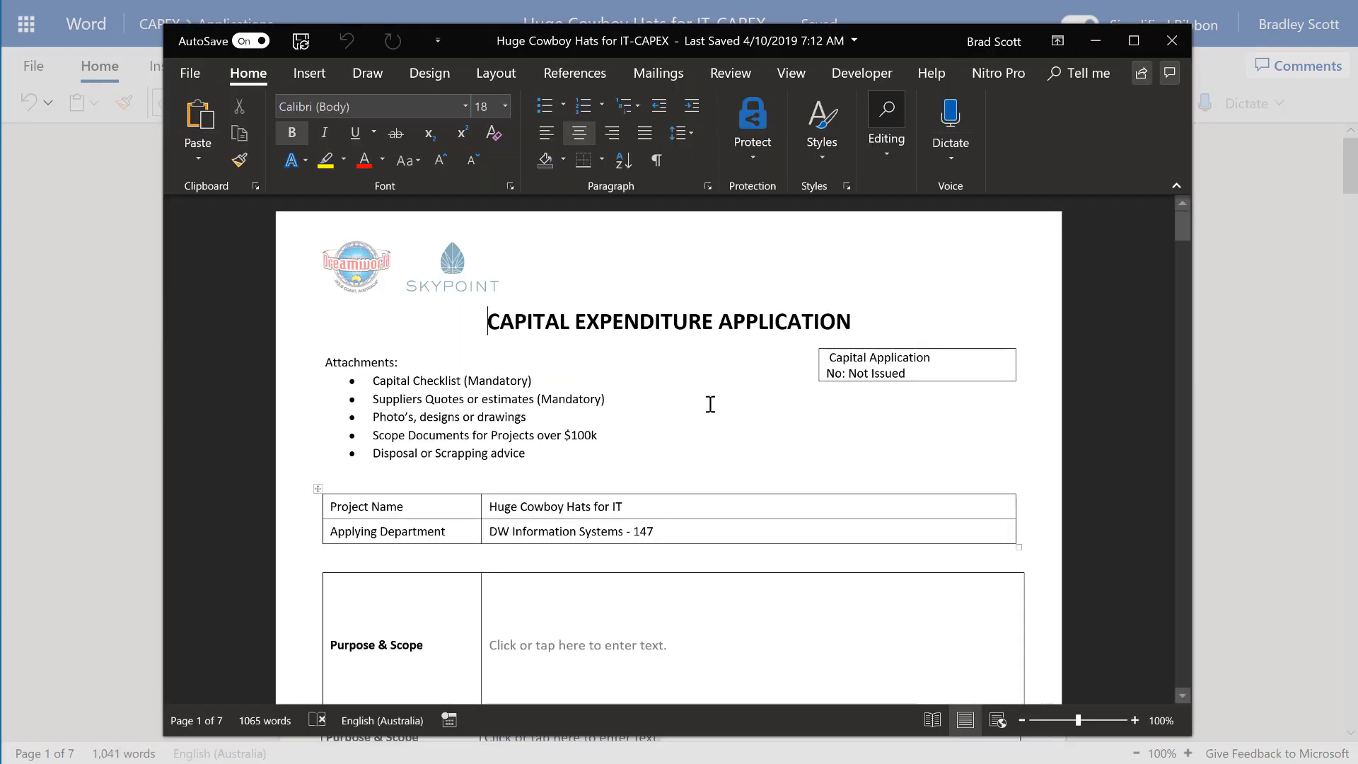
- Scroll through the generated CAPEX Word form to review its prefilled fields
scroll(711, 404, "down", 3)
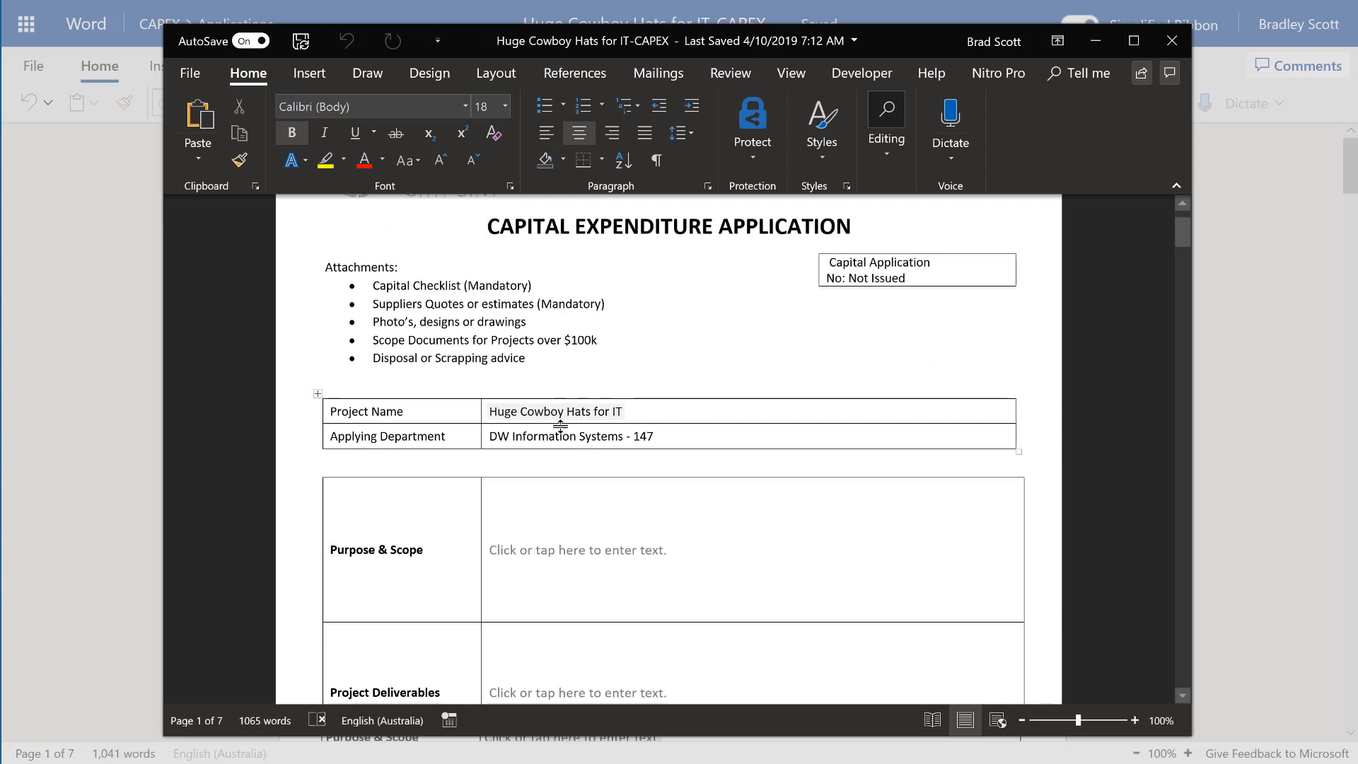
scroll(566, 435, "down", 6)
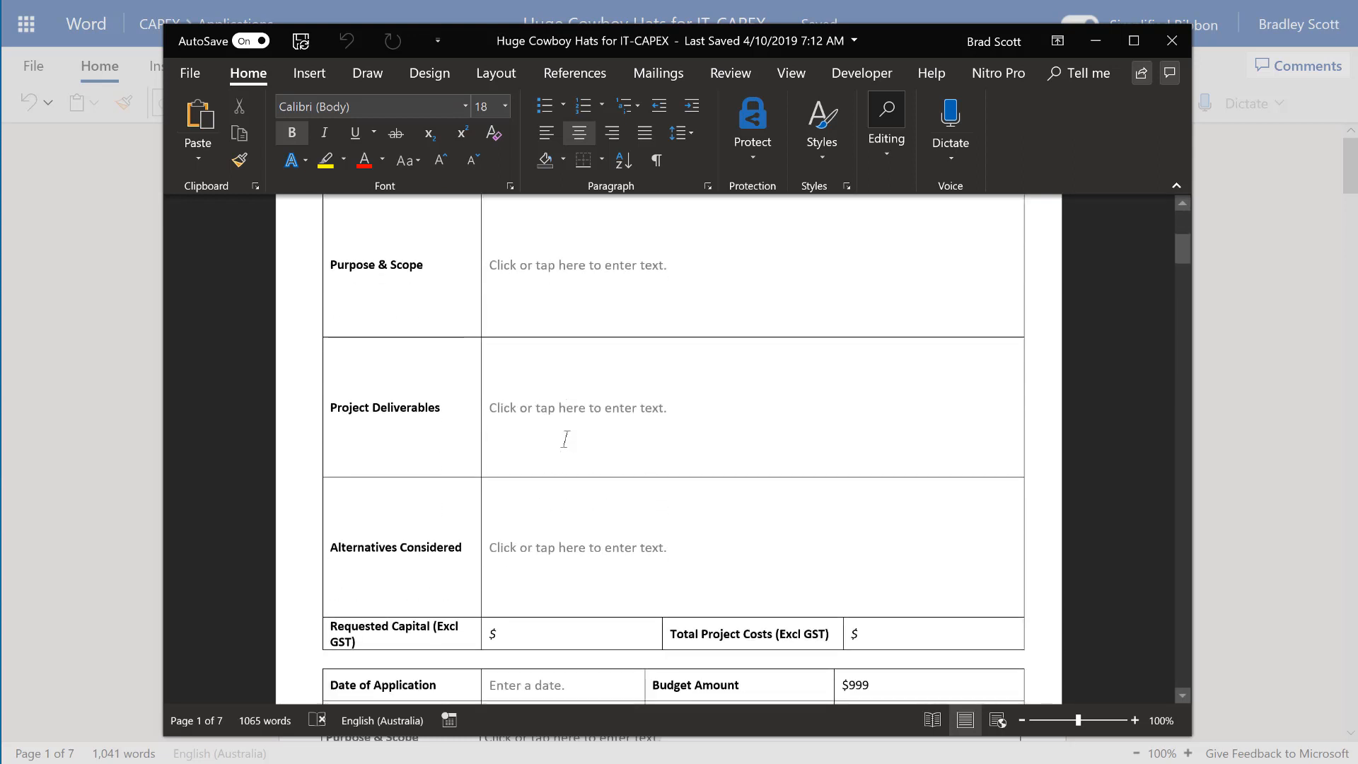
scroll(566, 438, "down", 5)
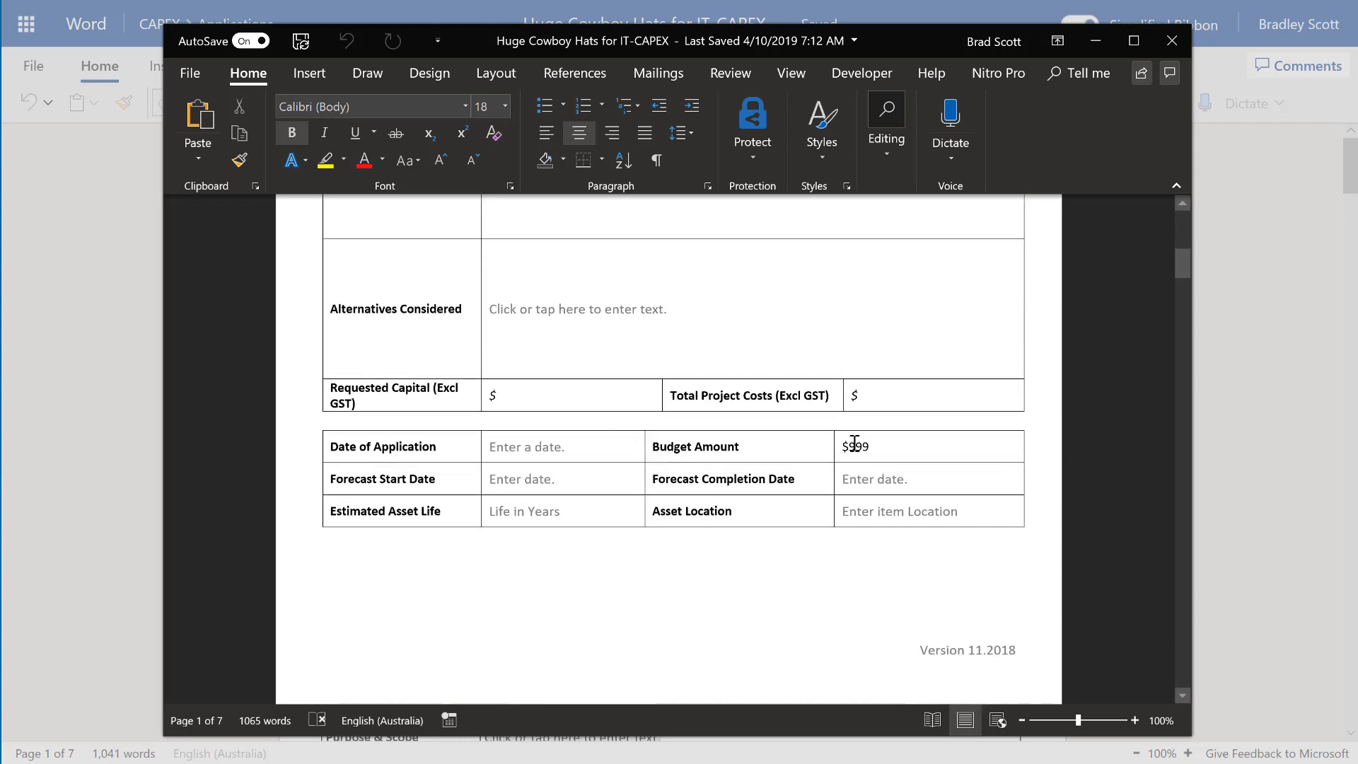
scroll(911, 450, "down", 1)
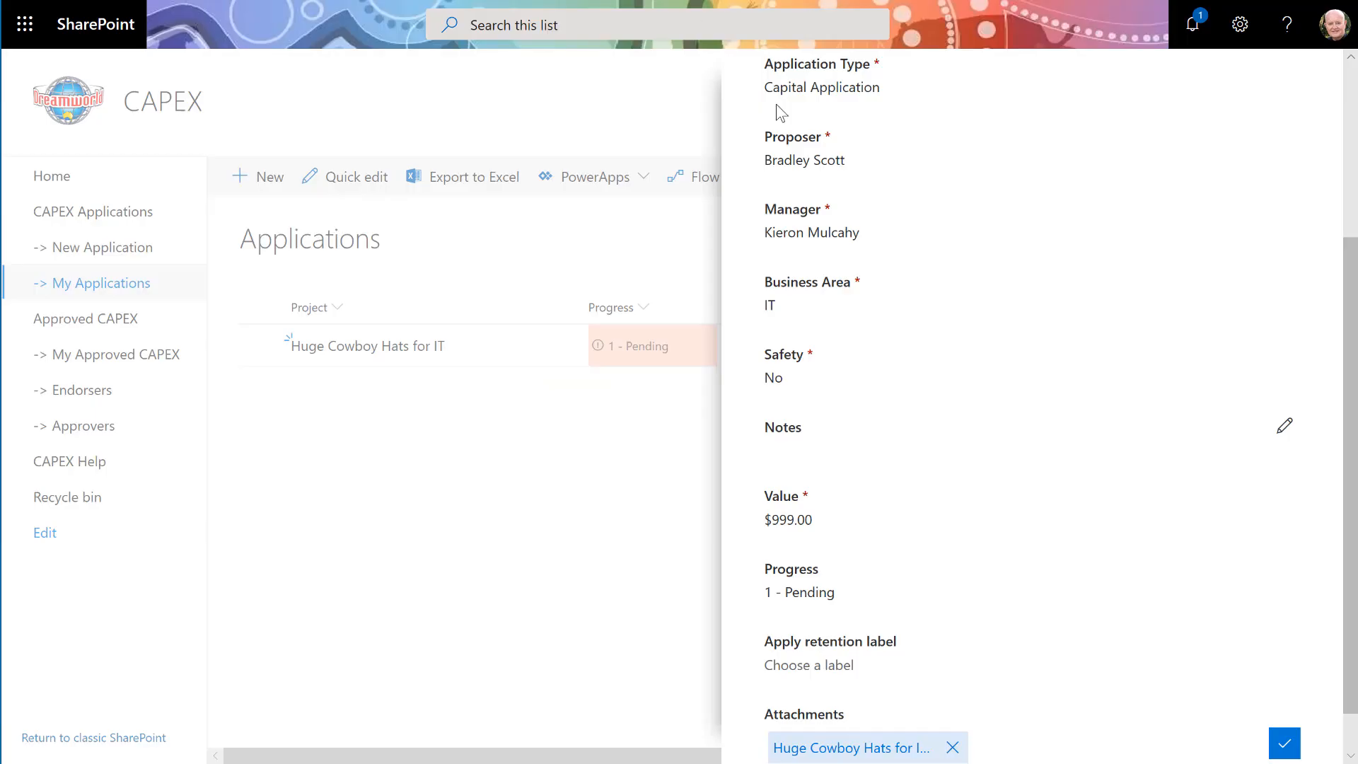
- Attach the CowBoy Hat 2 and Cowboy Hat images from the Desktop to the application
scroll(1014, 408, "down", 2)
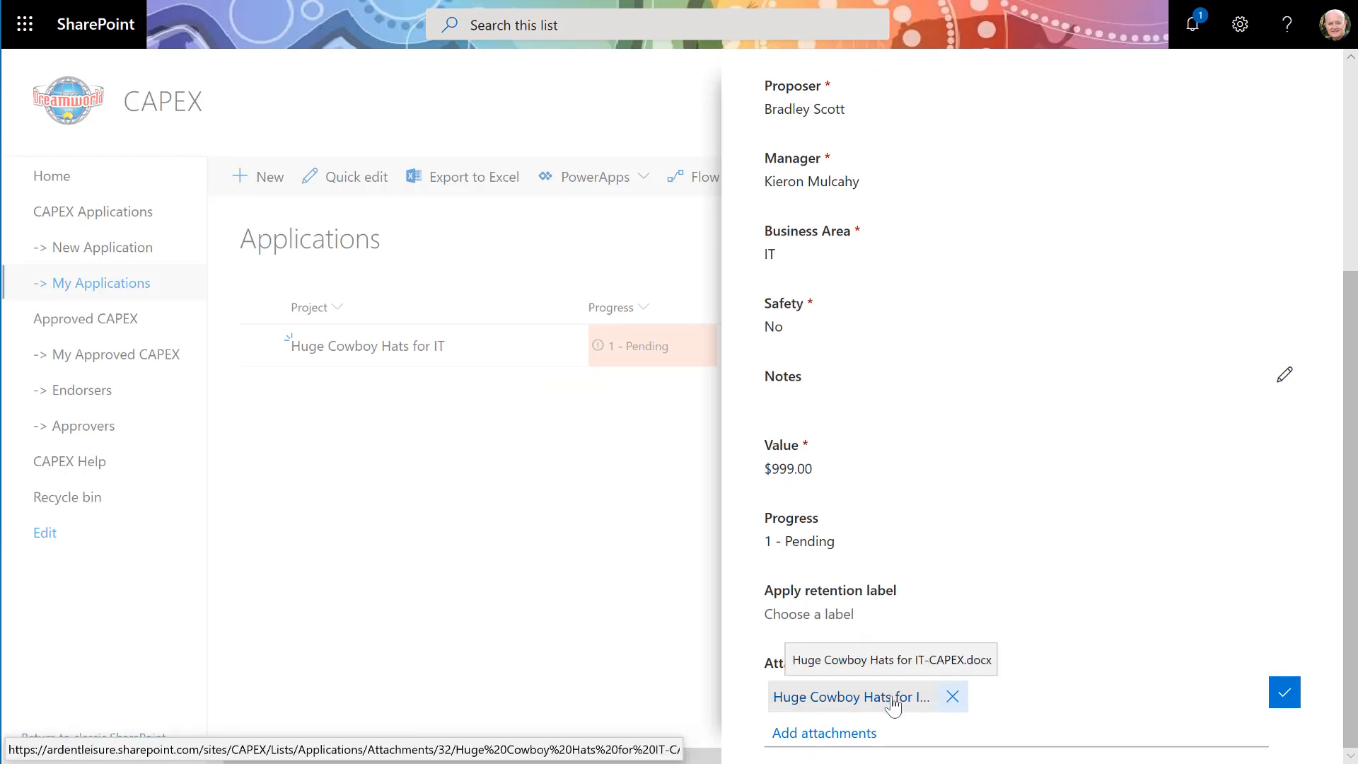
left_click(832, 736)
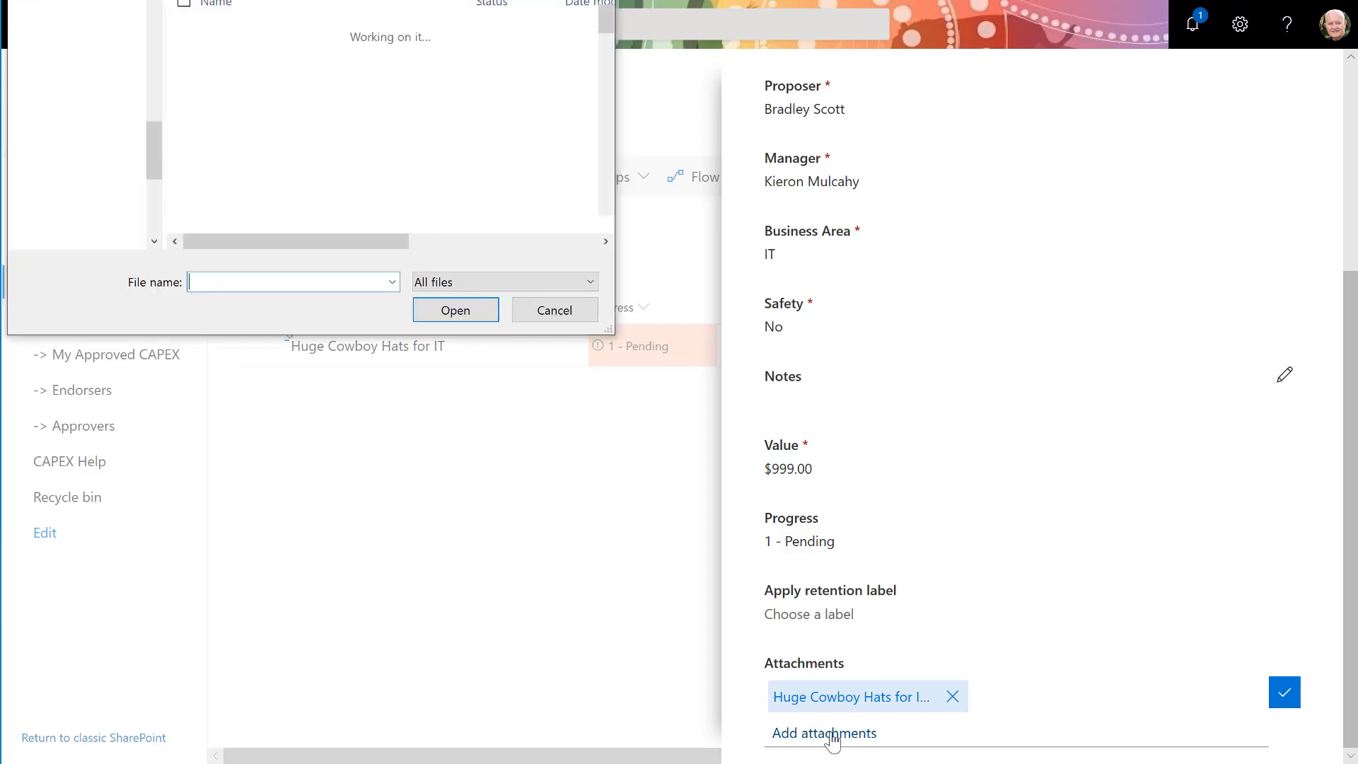
left_click_drag(398, 0, 601, 138)
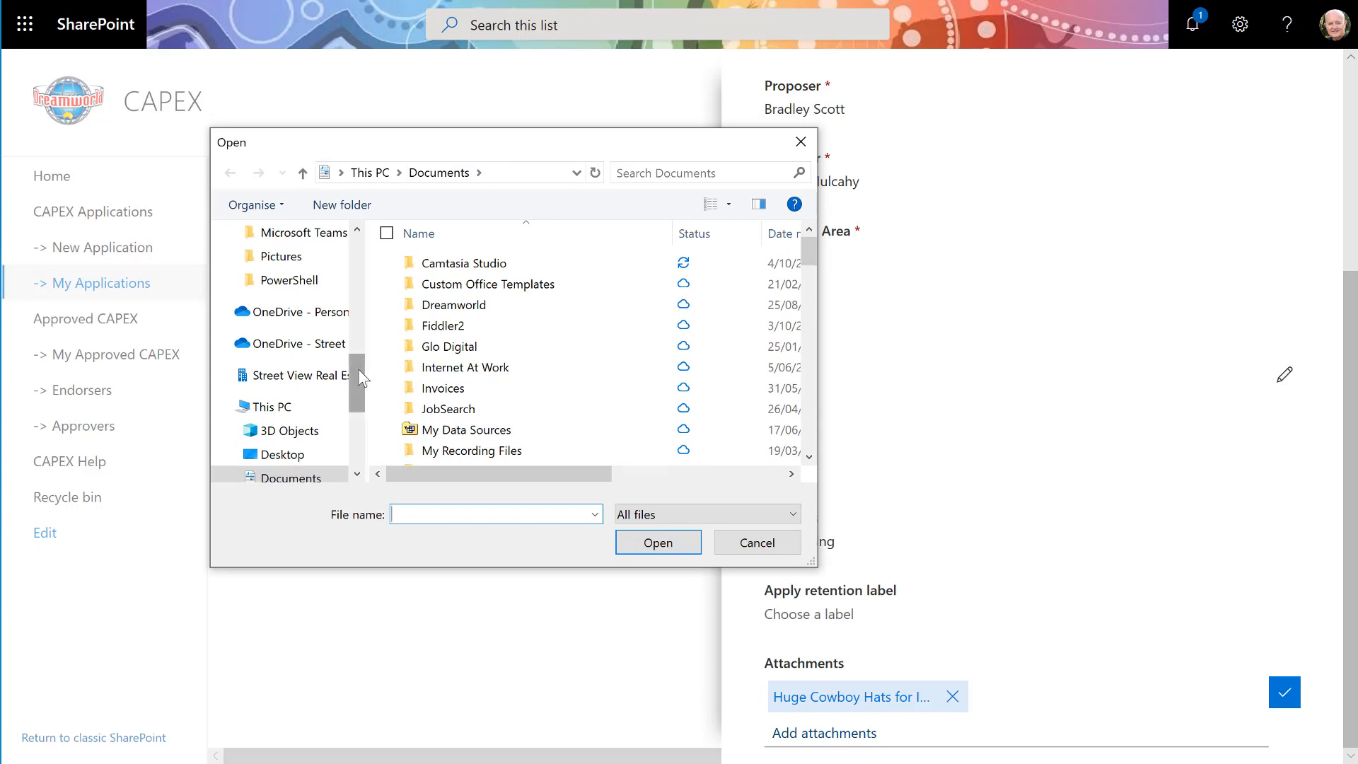
scroll(358, 368, "up", 5)
left_click(296, 274)
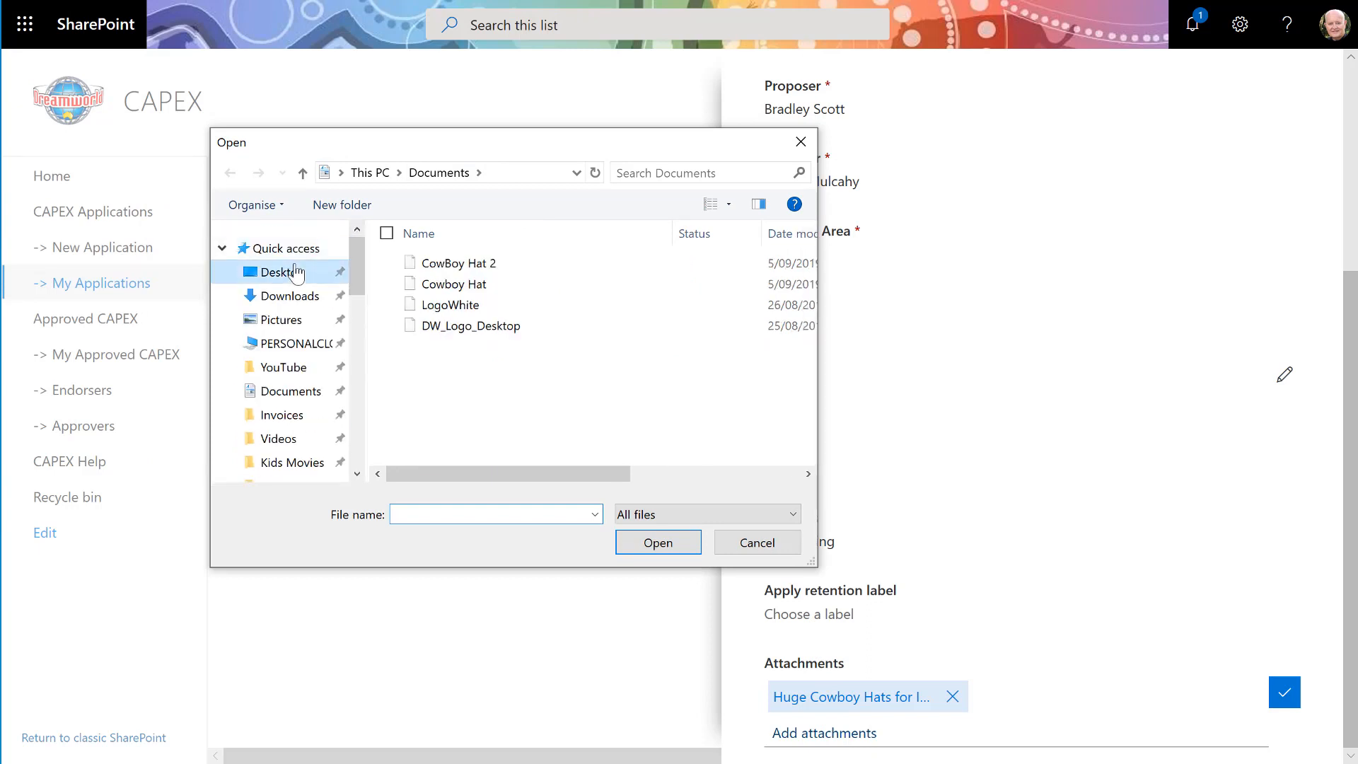
left_click(394, 266)
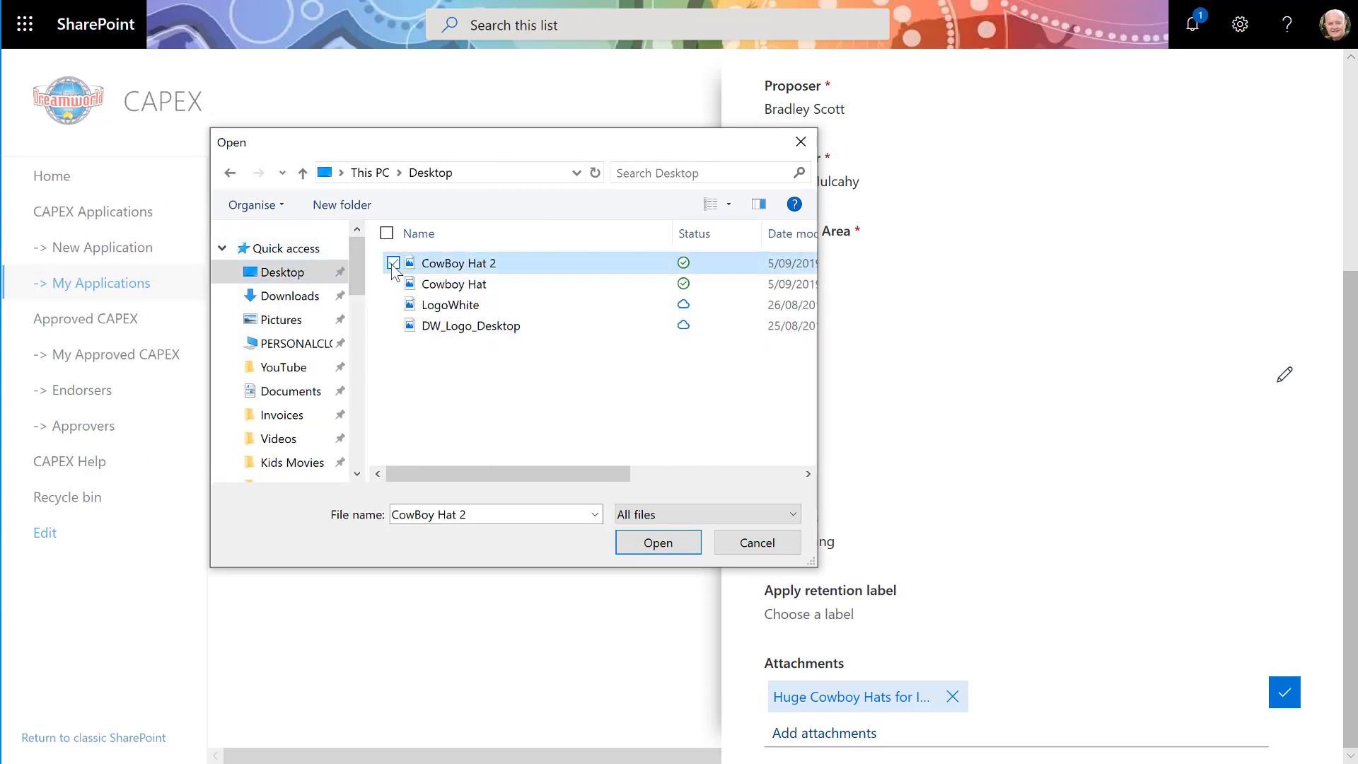
left_click(393, 283)
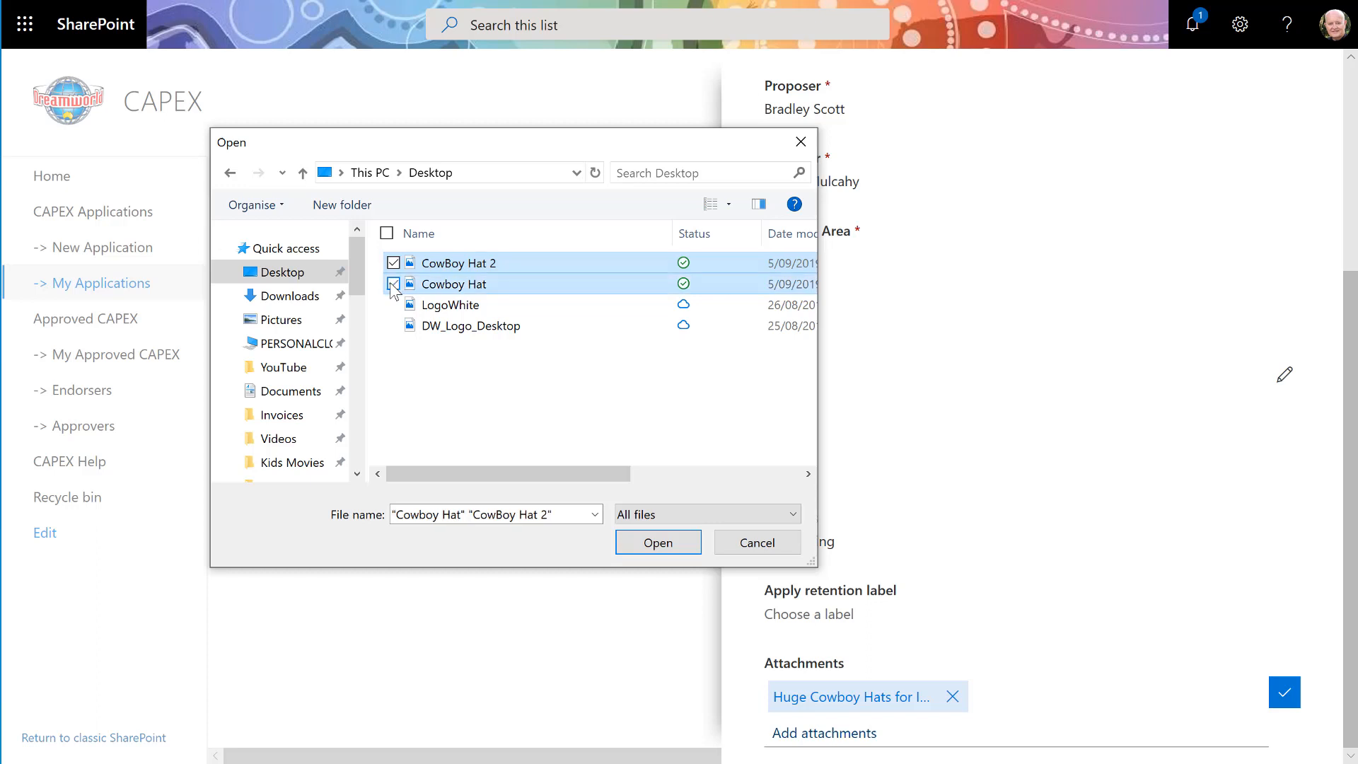
left_click(668, 549)
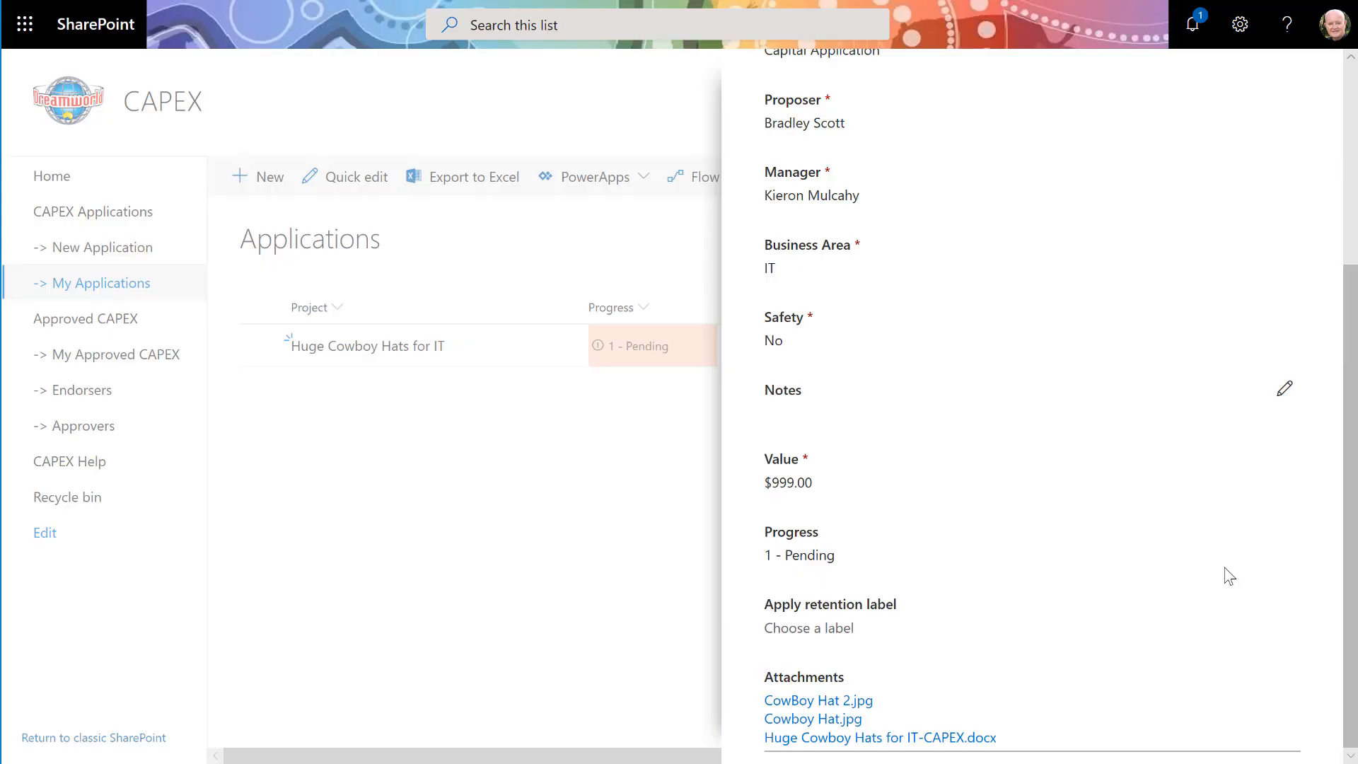
- Close the item details and run the CAPEX Approval v2 flow on the Huge Cowboy Hats for IT application
scroll(1231, 577, "up", 5)
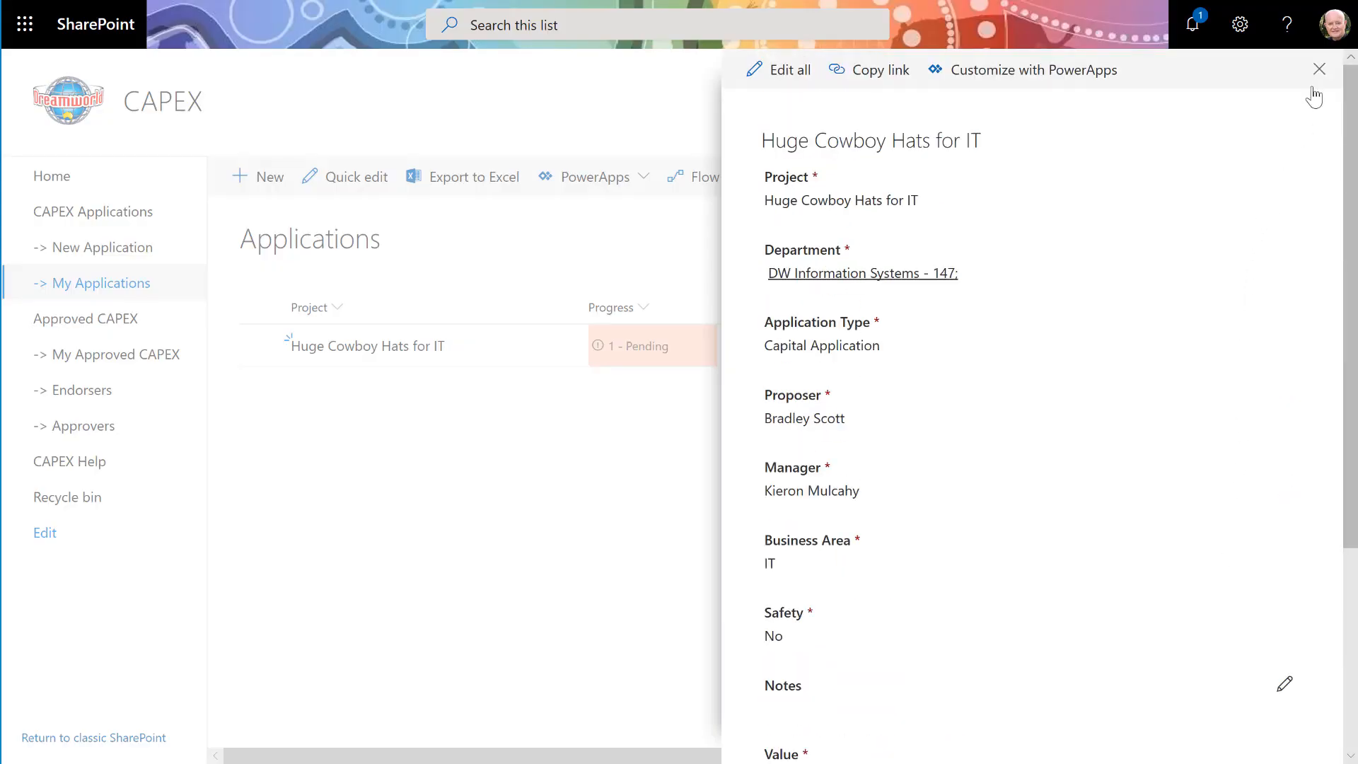
left_click(1319, 69)
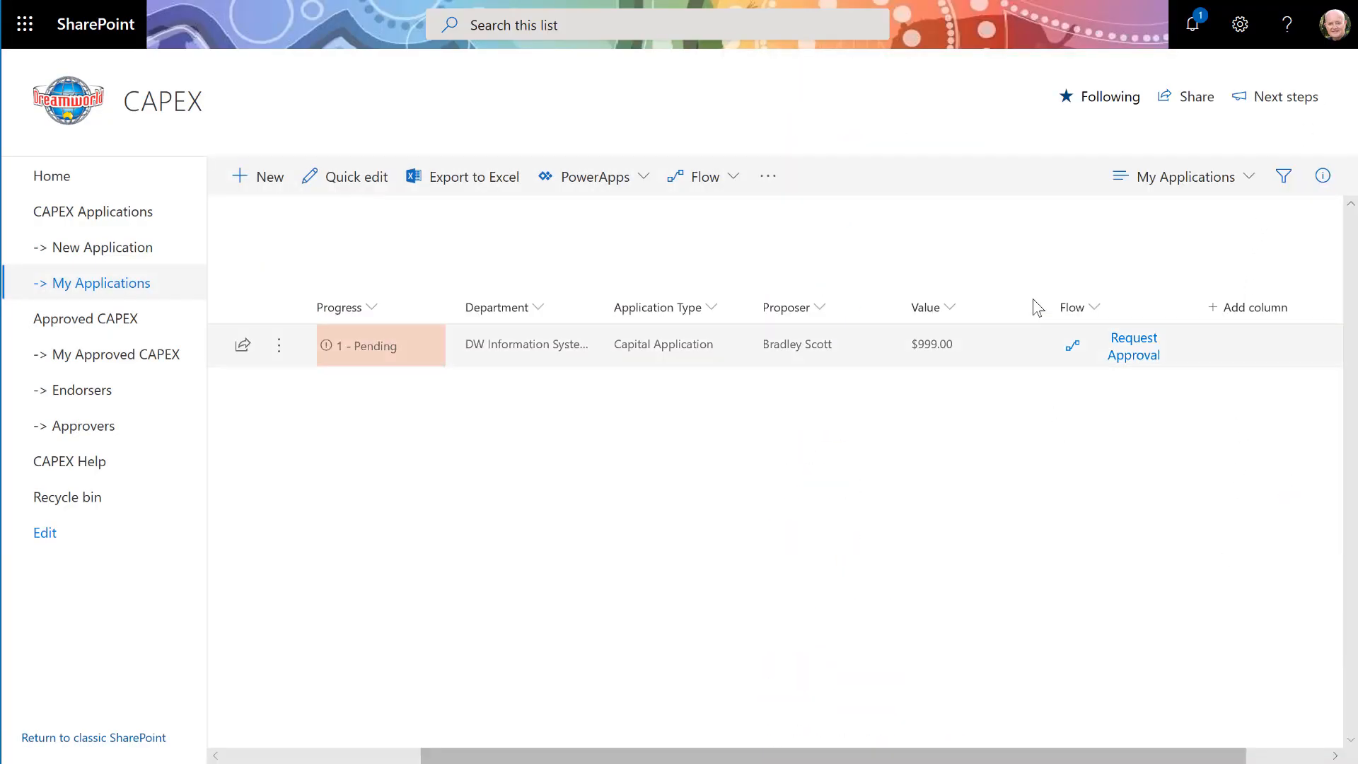
left_click(1134, 355)
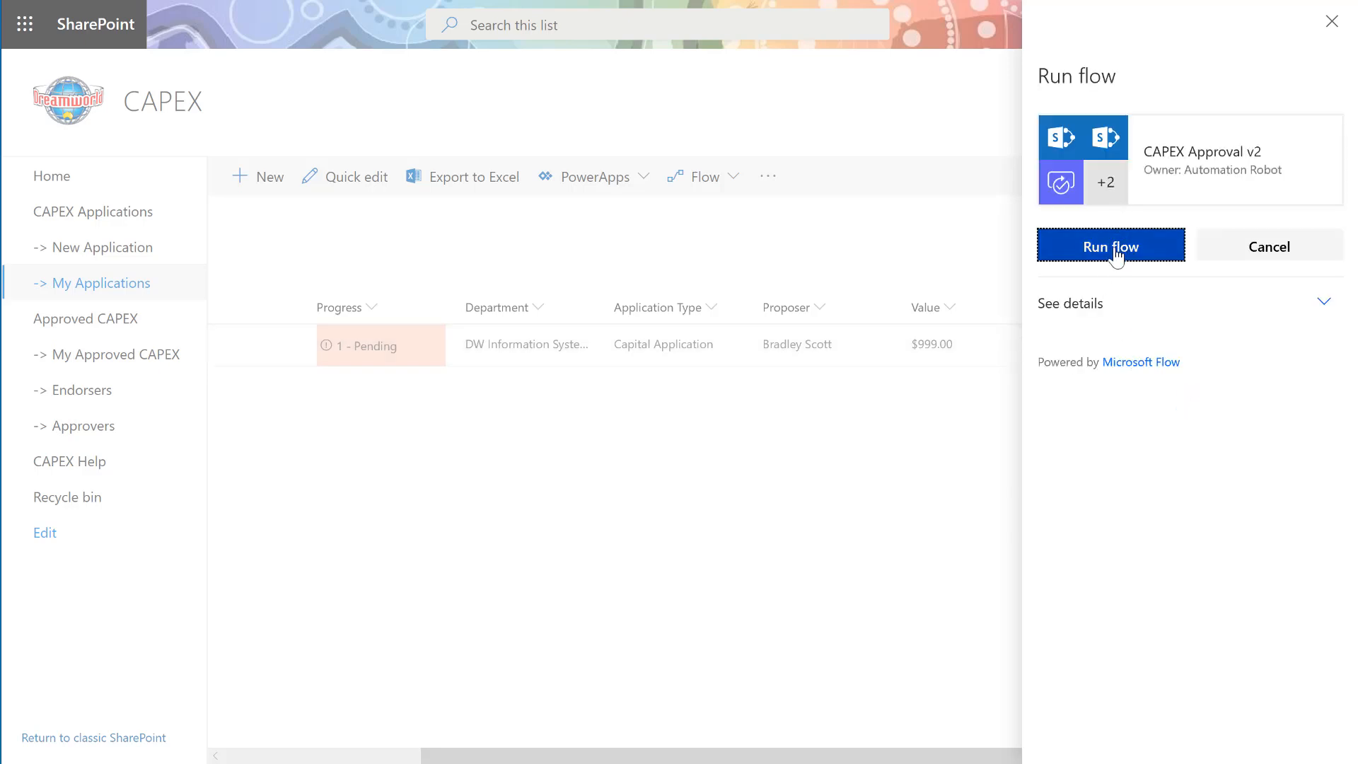
left_click(1155, 260)
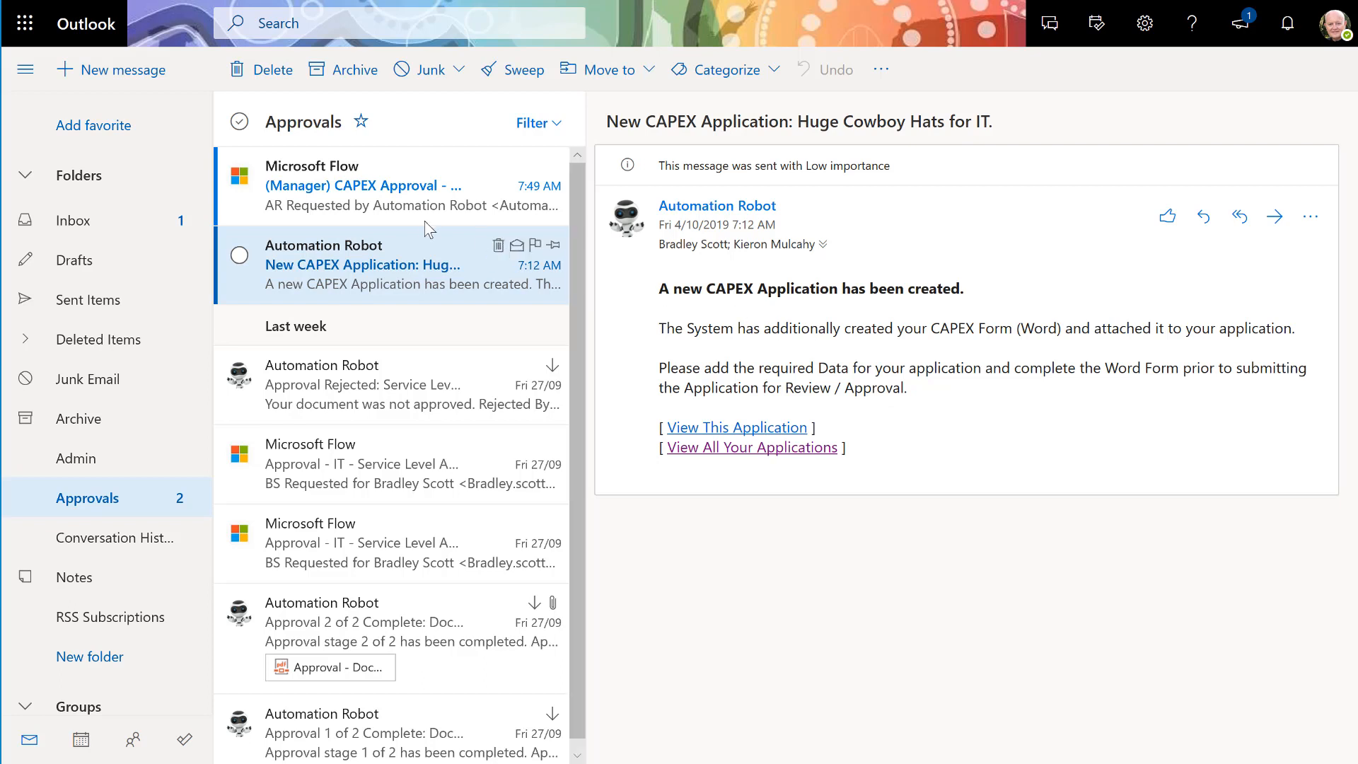
- Open the manager CAPEX approval email and review the linked Huge Cowboy Hats for IT application details
left_click(393, 210)
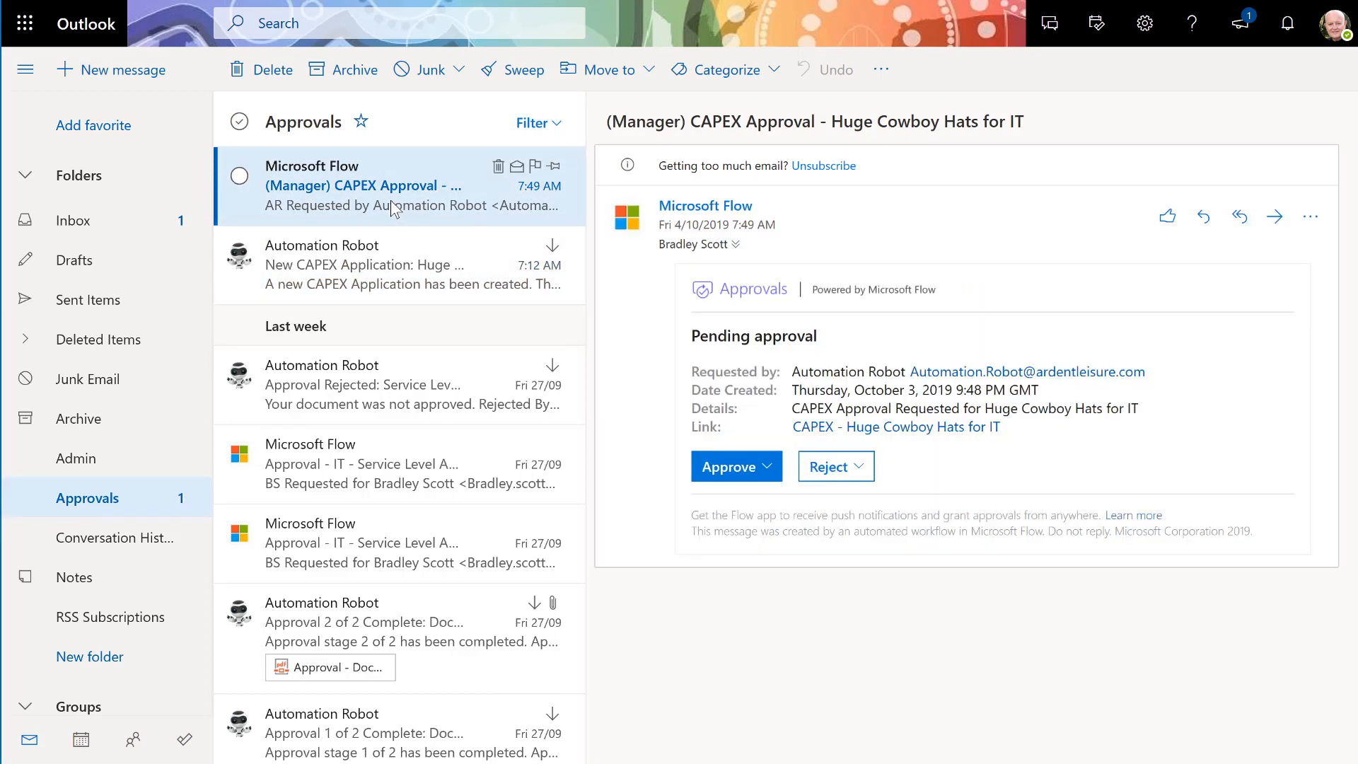
left_click(940, 430)
scroll(503, 452, "down", 4)
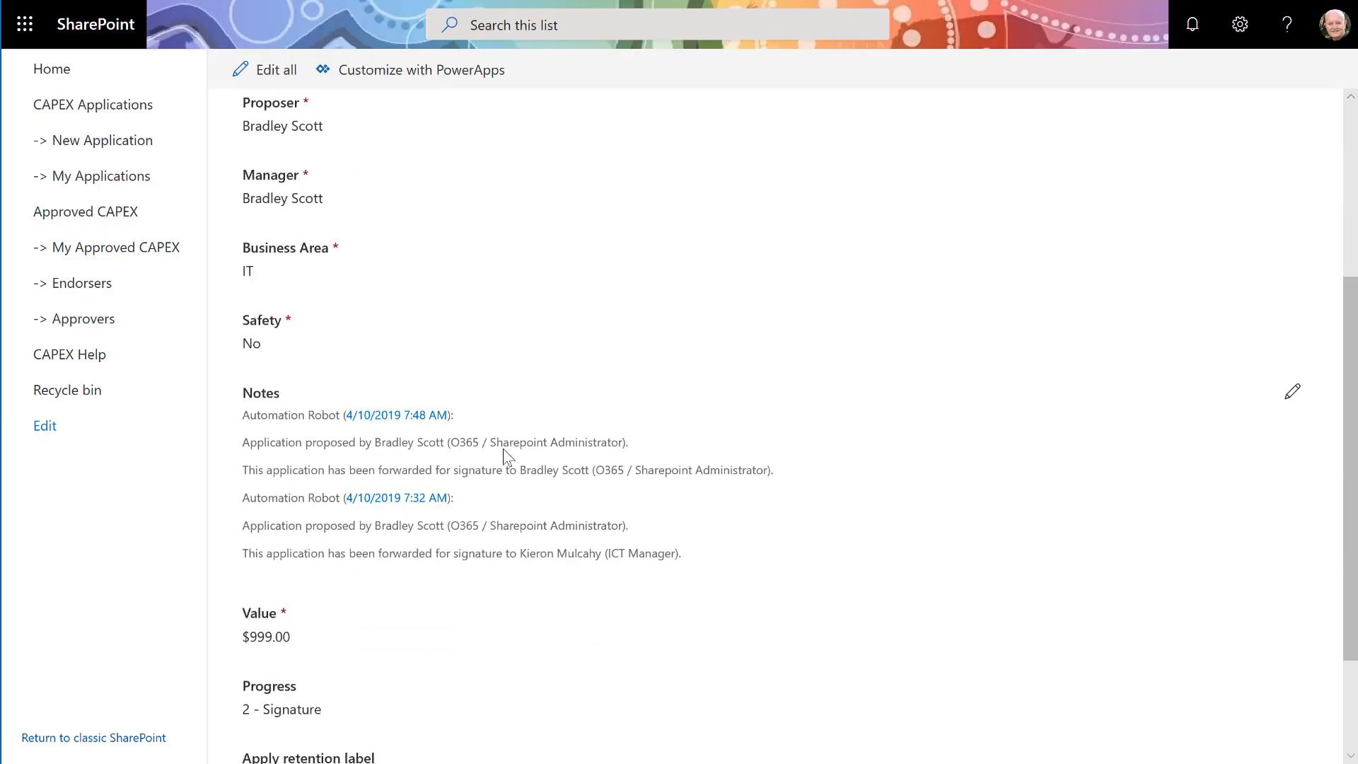
scroll(505, 456, "down", 2)
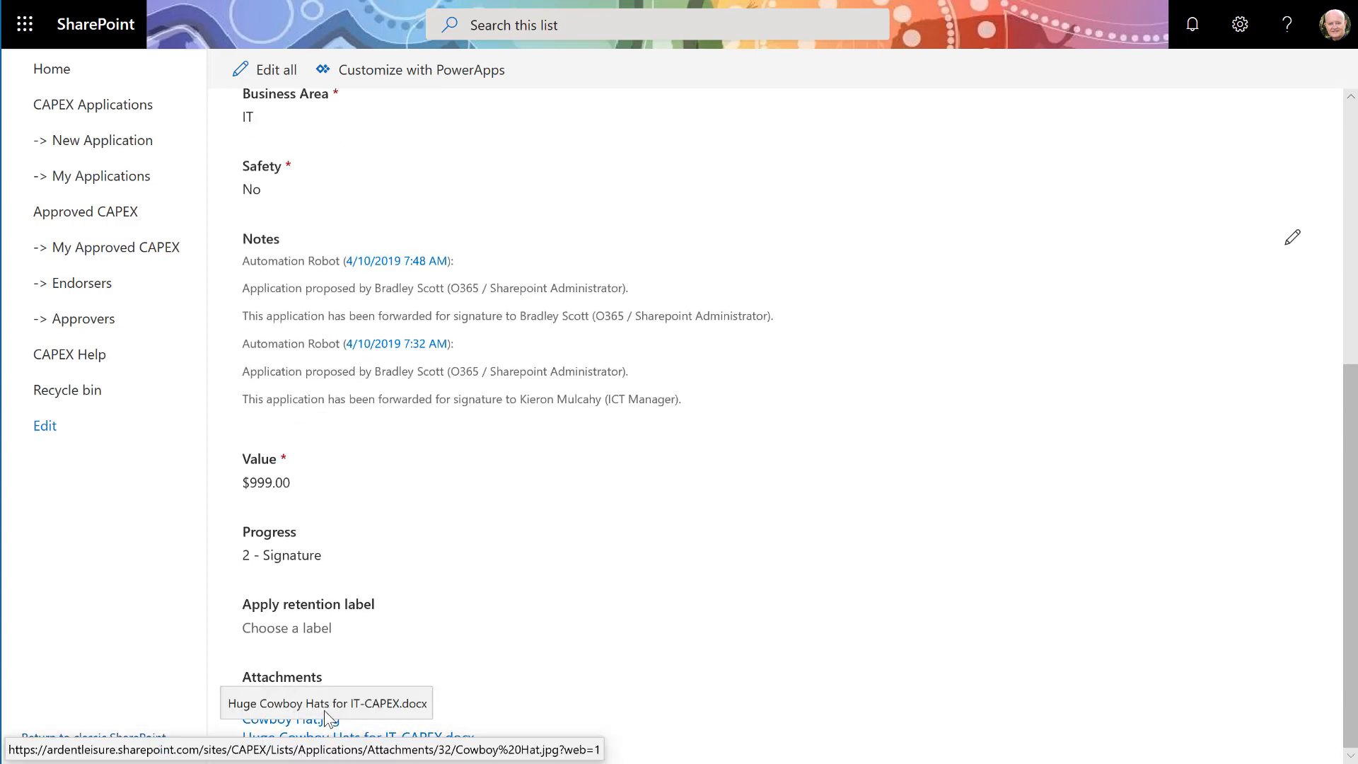
scroll(415, 525, "up", 6)
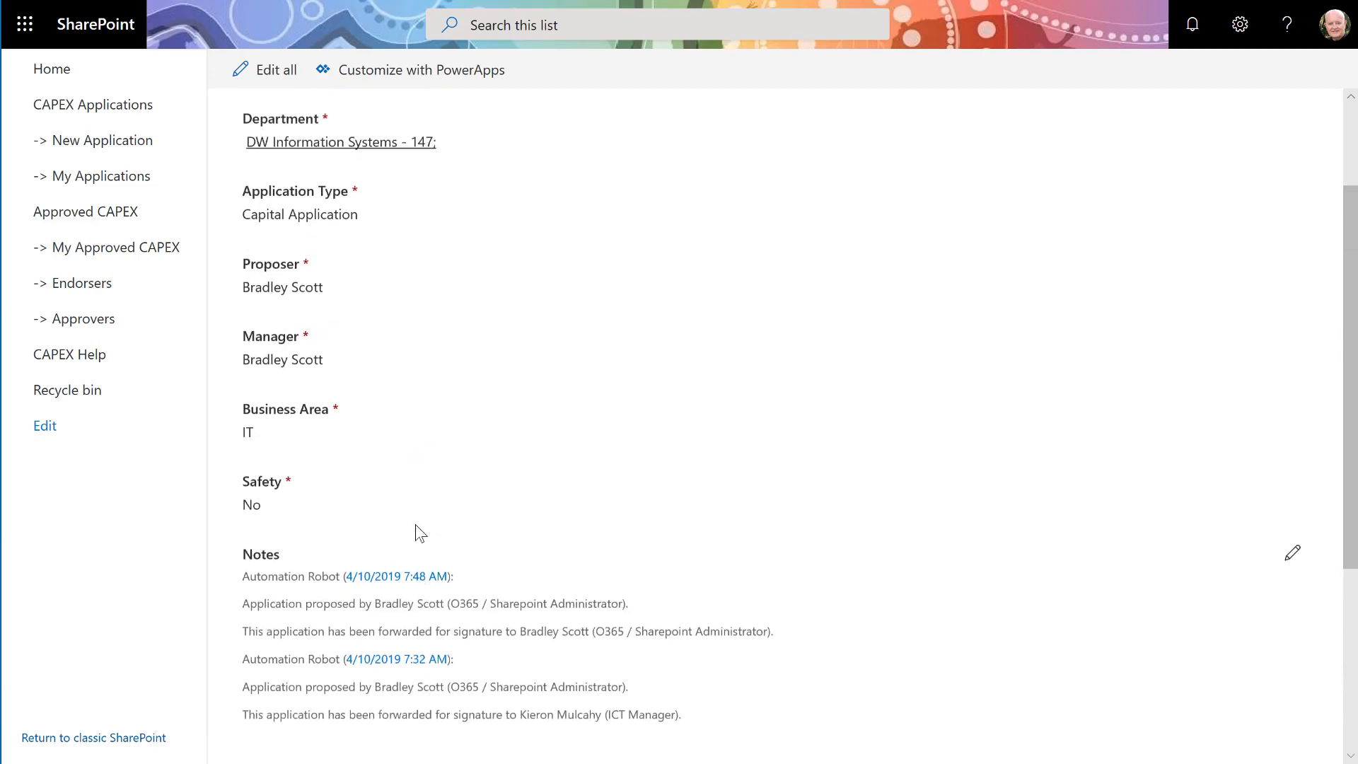
- Reject the approval with the comment "I will need more info as regards the Hats - will you also need Stars on your chest?"
type("ur ch")
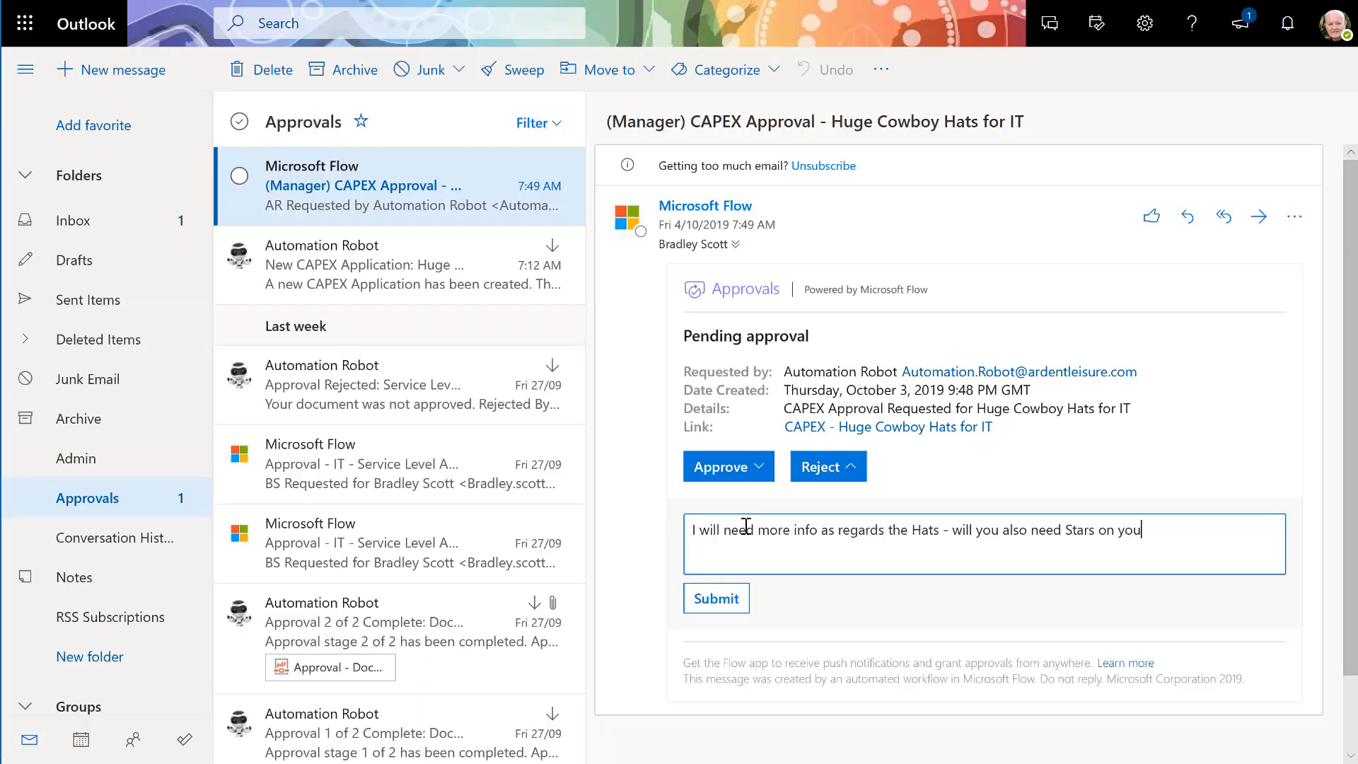
type("est?")
left_click(710, 601)
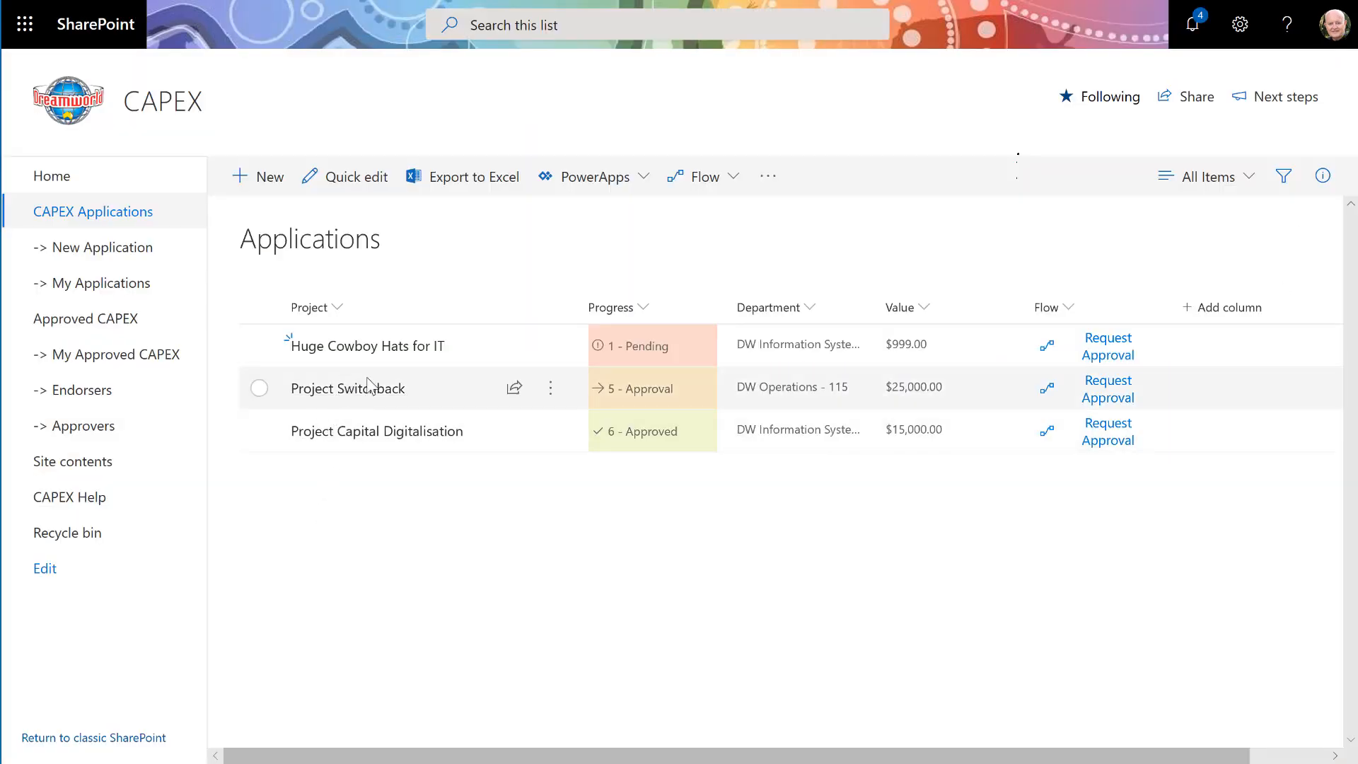
- Open Project Switchback's details and read through its approval notes
left_click(372, 395)
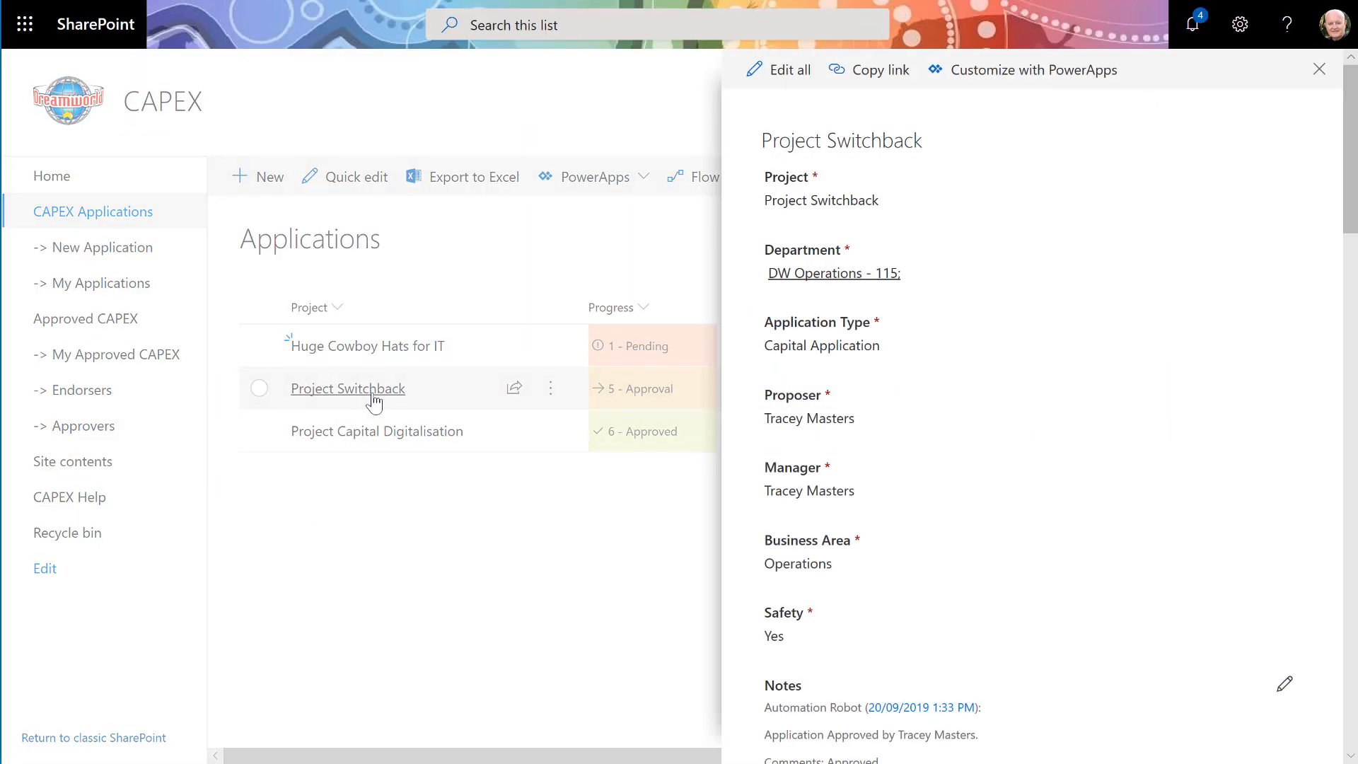
scroll(1052, 478, "down", 5)
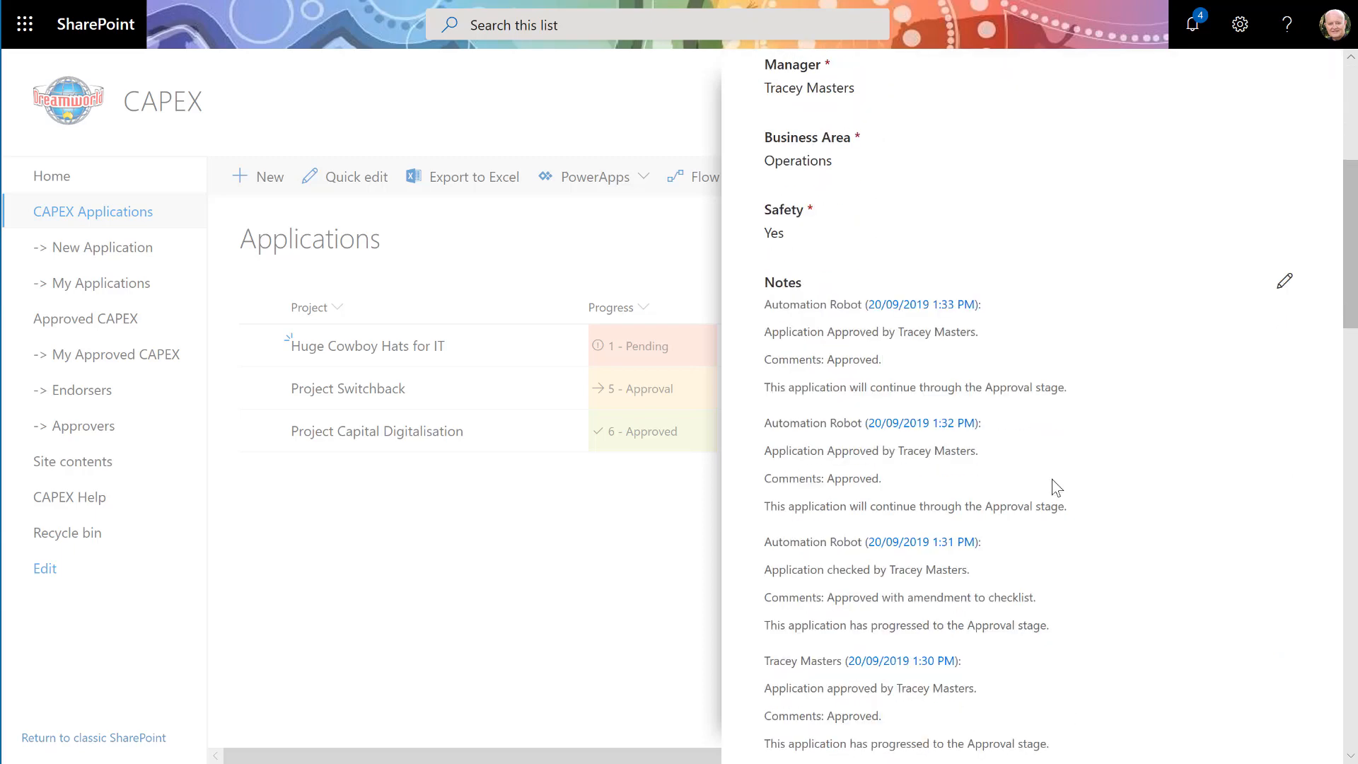
scroll(924, 333, "down", 5)
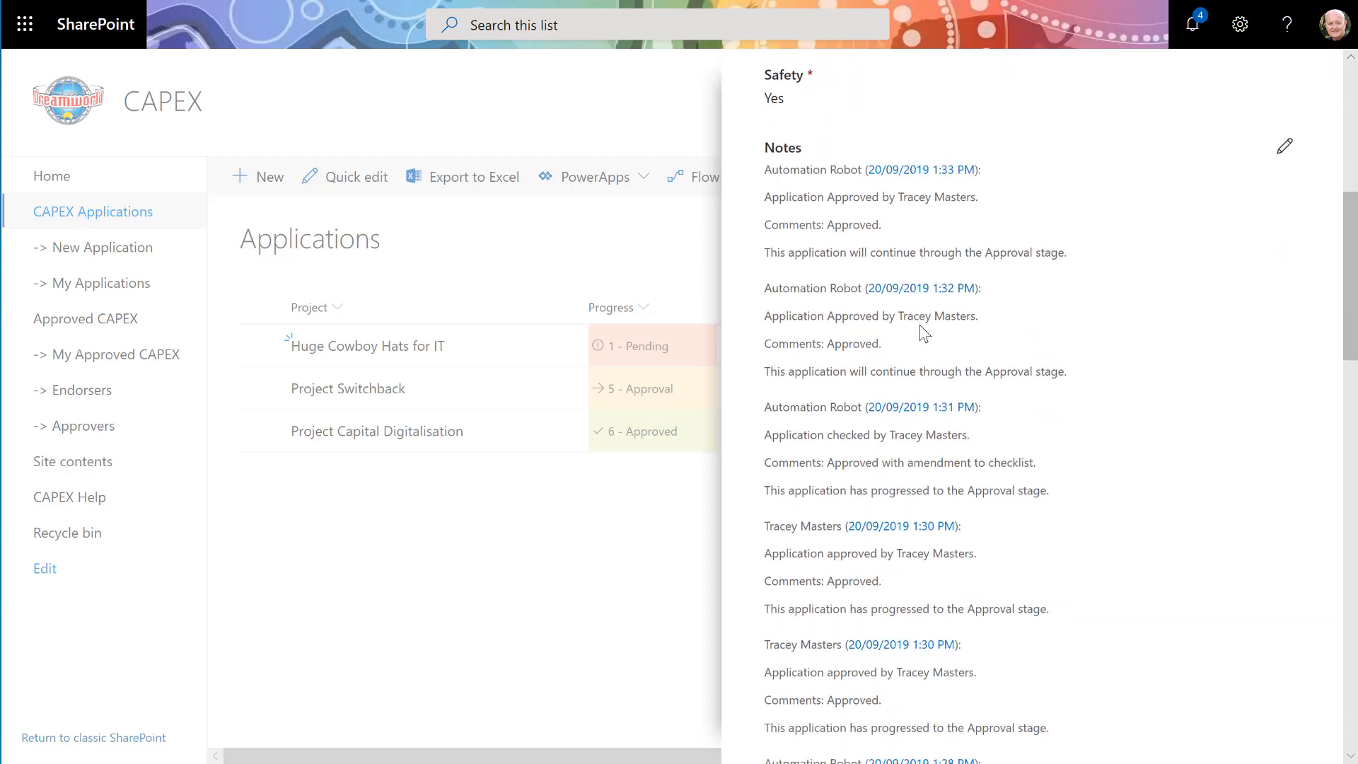
scroll(923, 332, "down", 2)
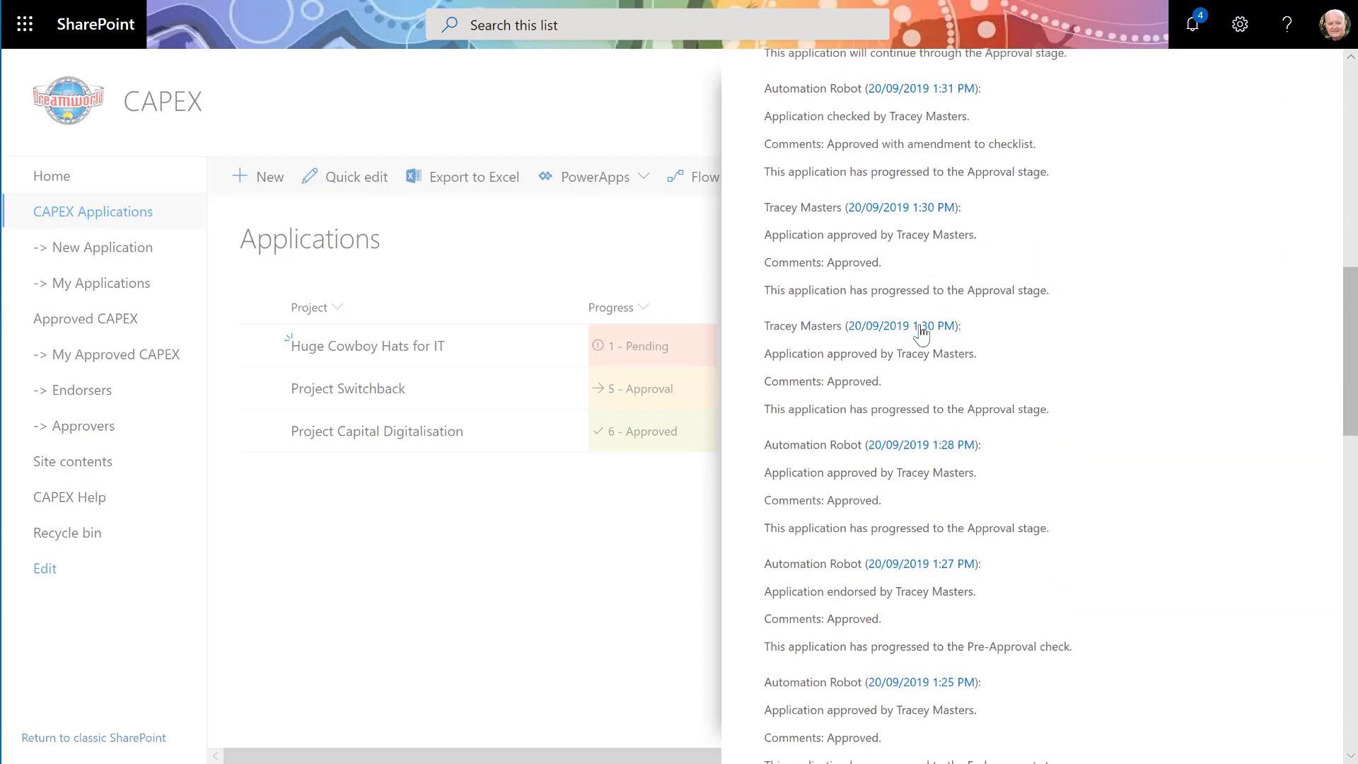
- Open Project Capital Digitalisation's details and read through its approval notes
left_click(364, 444)
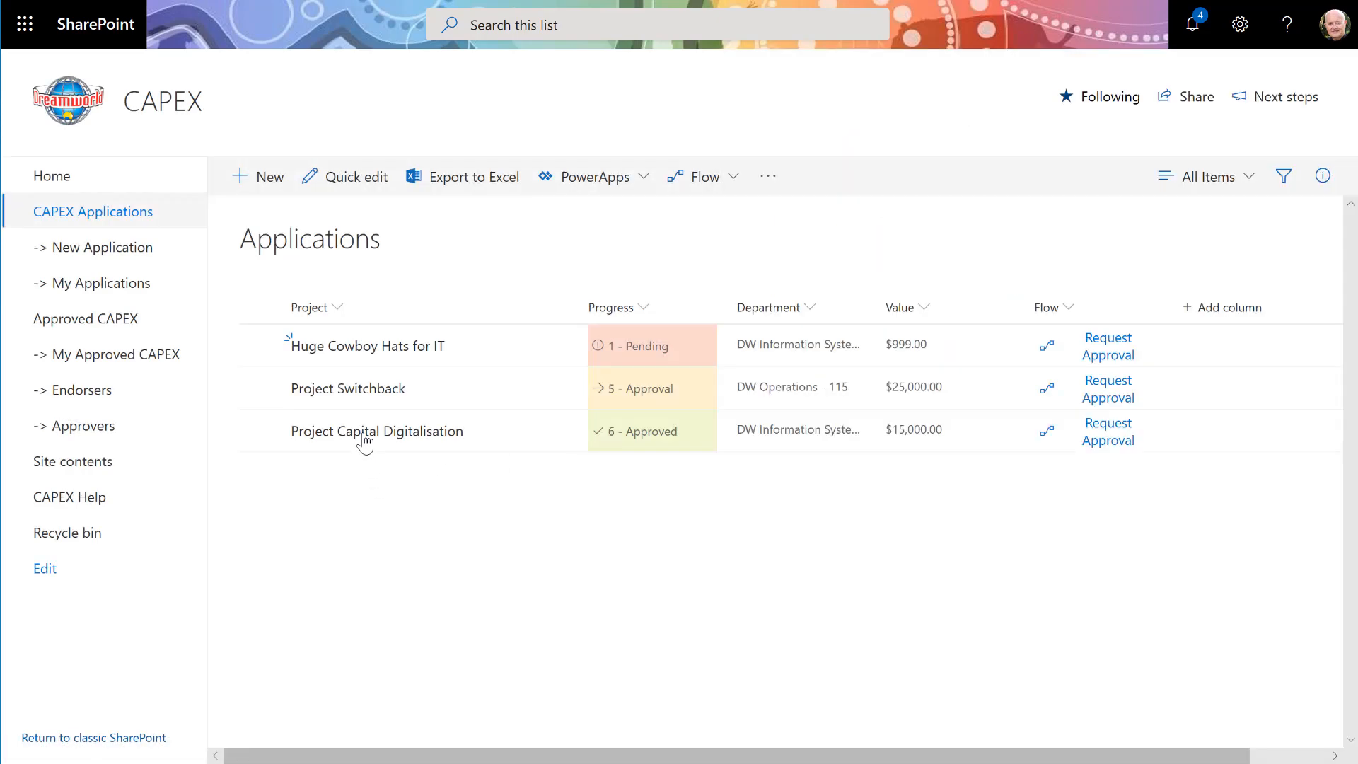
left_click(364, 443)
scroll(940, 443, "down", 5)
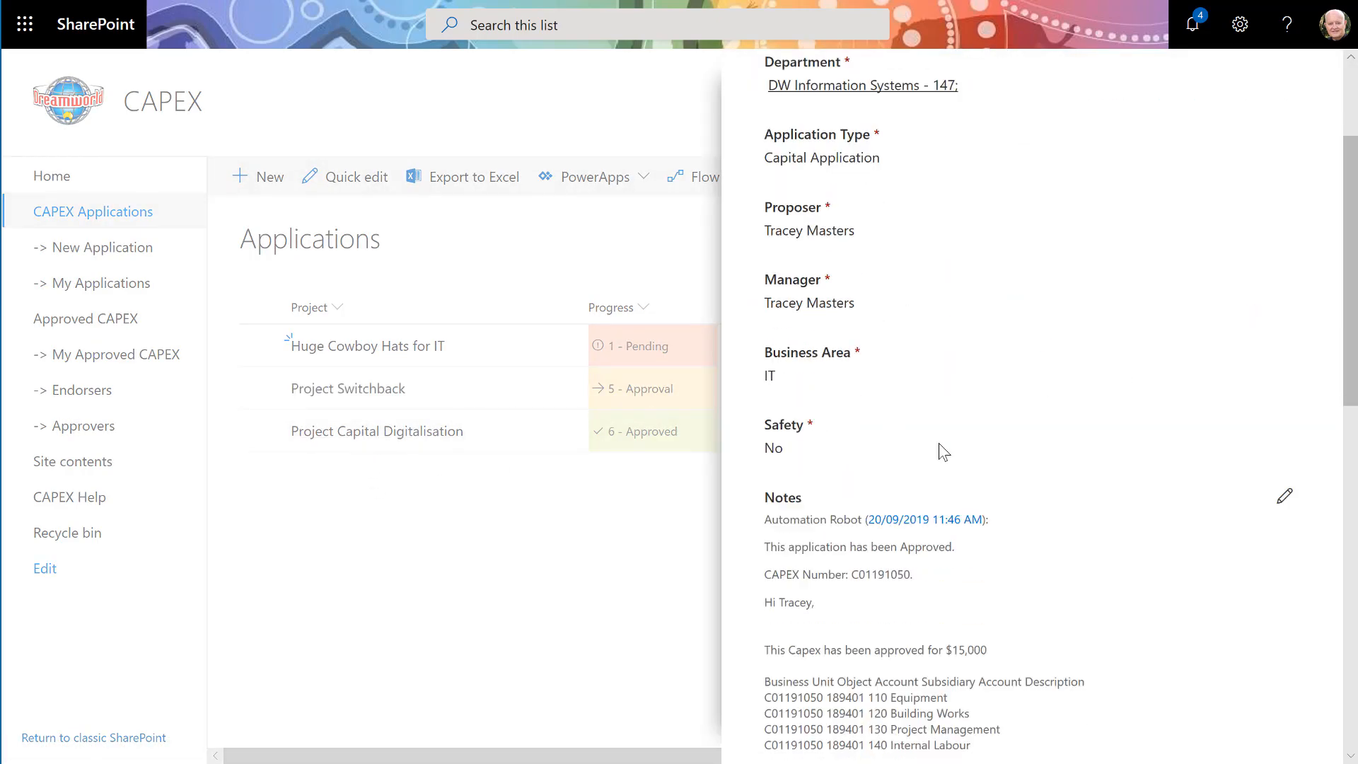
scroll(939, 443, "down", 1)
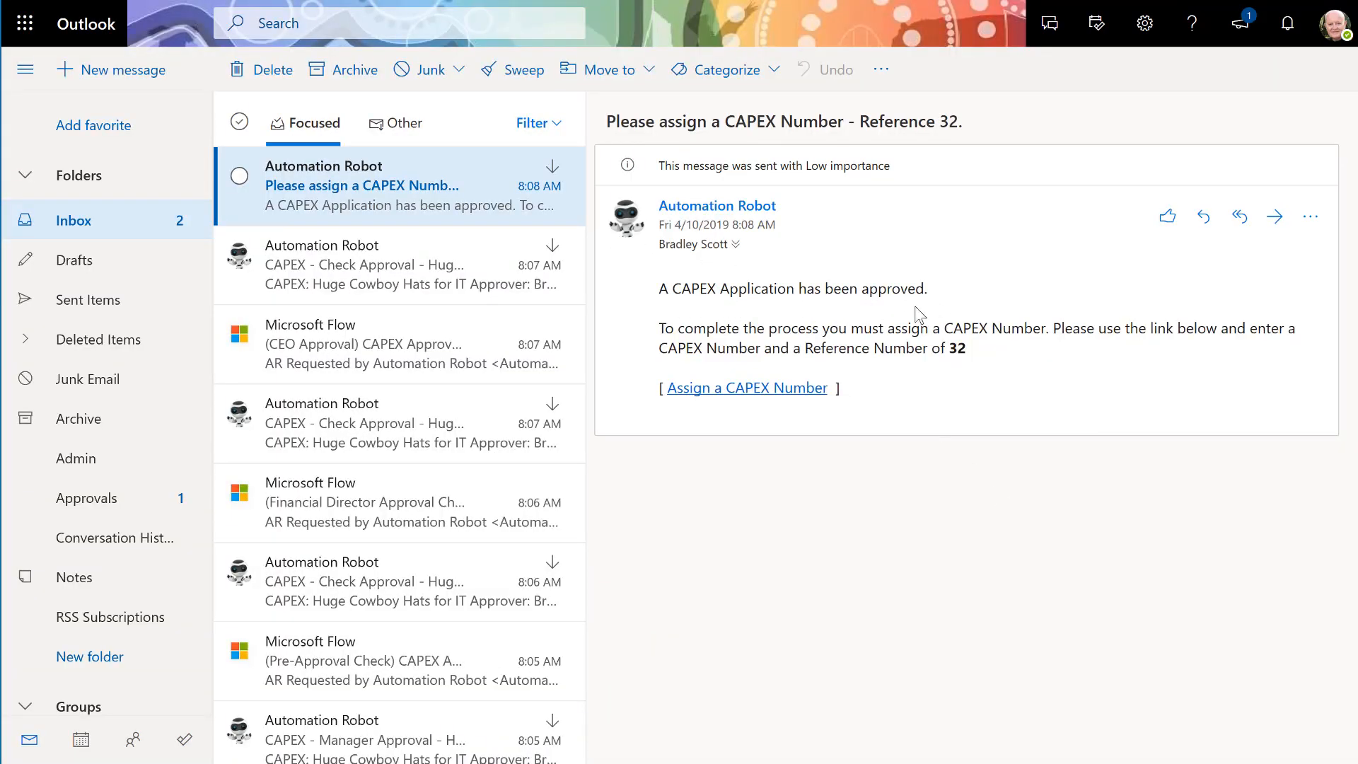
- Follow the Assign a CAPEX Number link, then open the CX-2019-DEMO PDF attached to the CAPEX Approved email
left_click(745, 398)
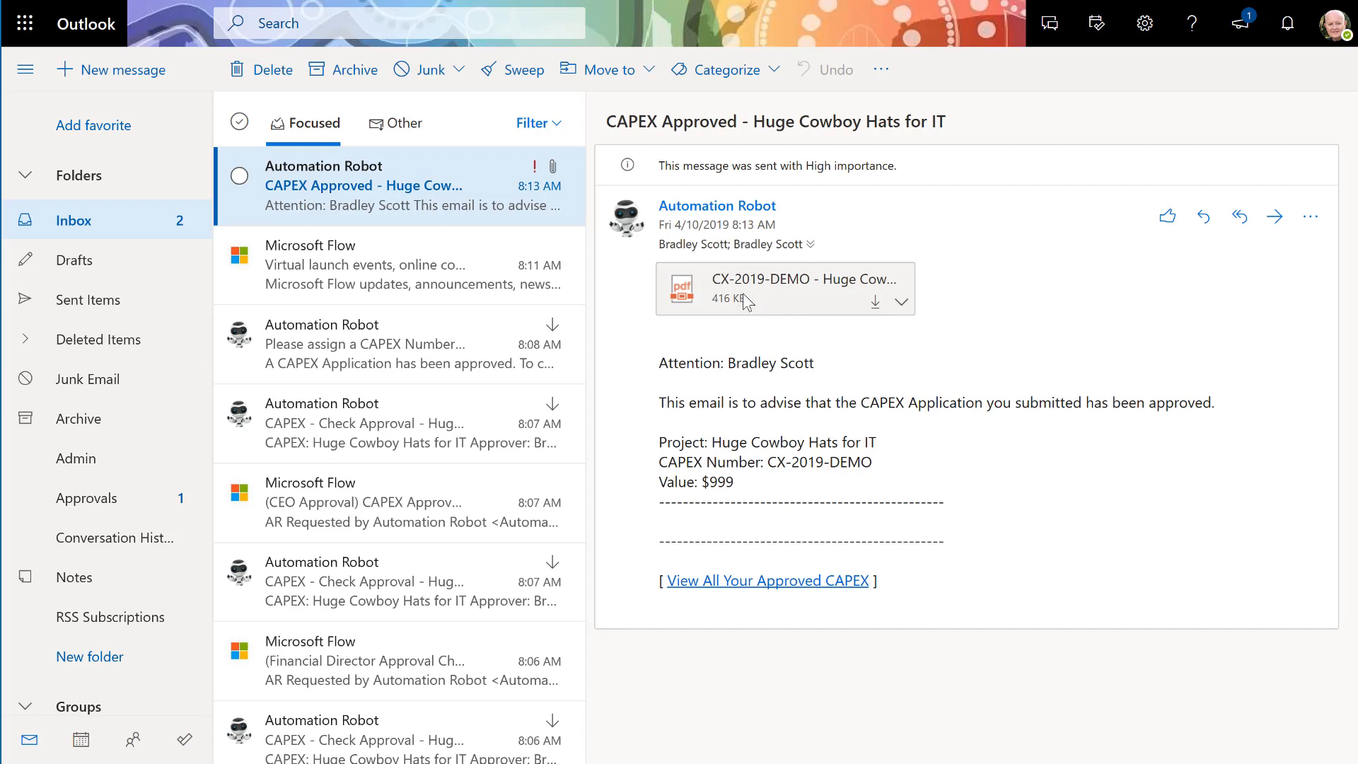
left_click(743, 293)
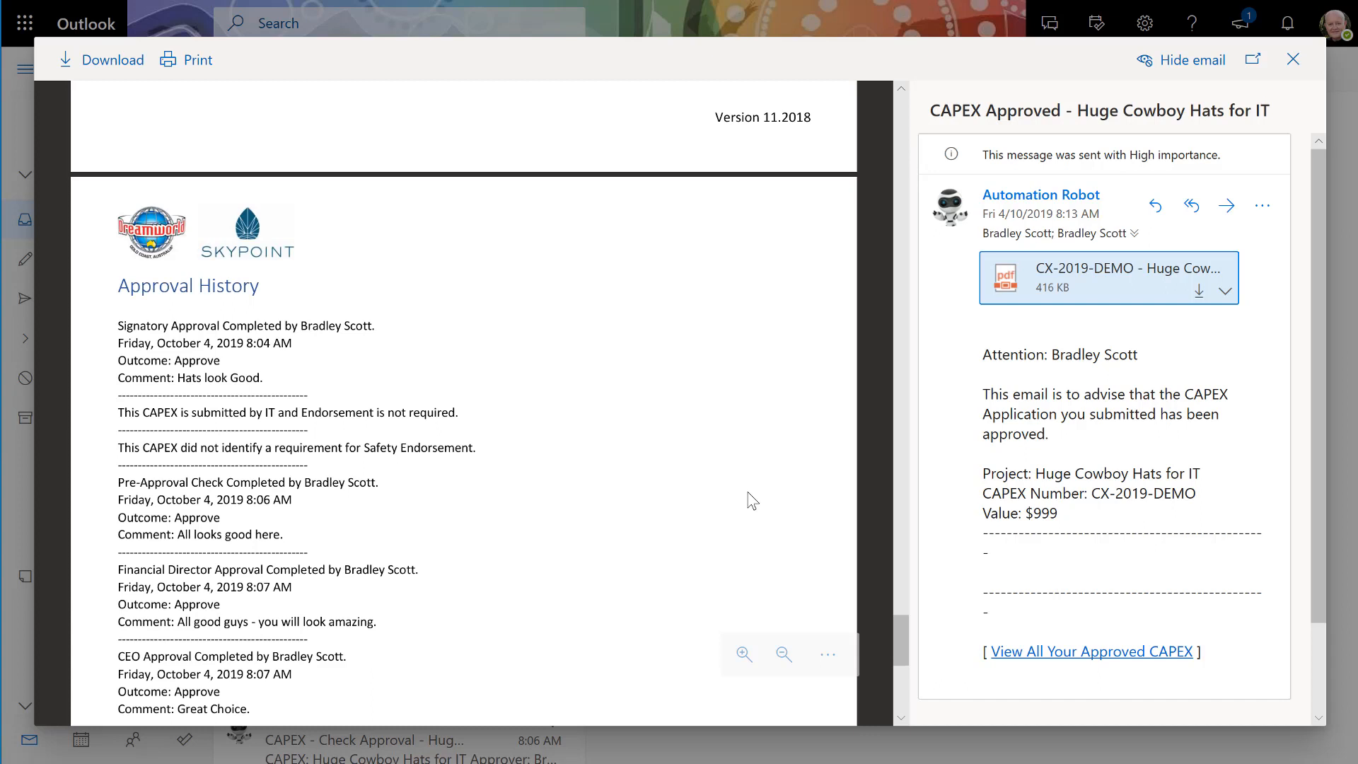
scroll(752, 500, "down", 1)
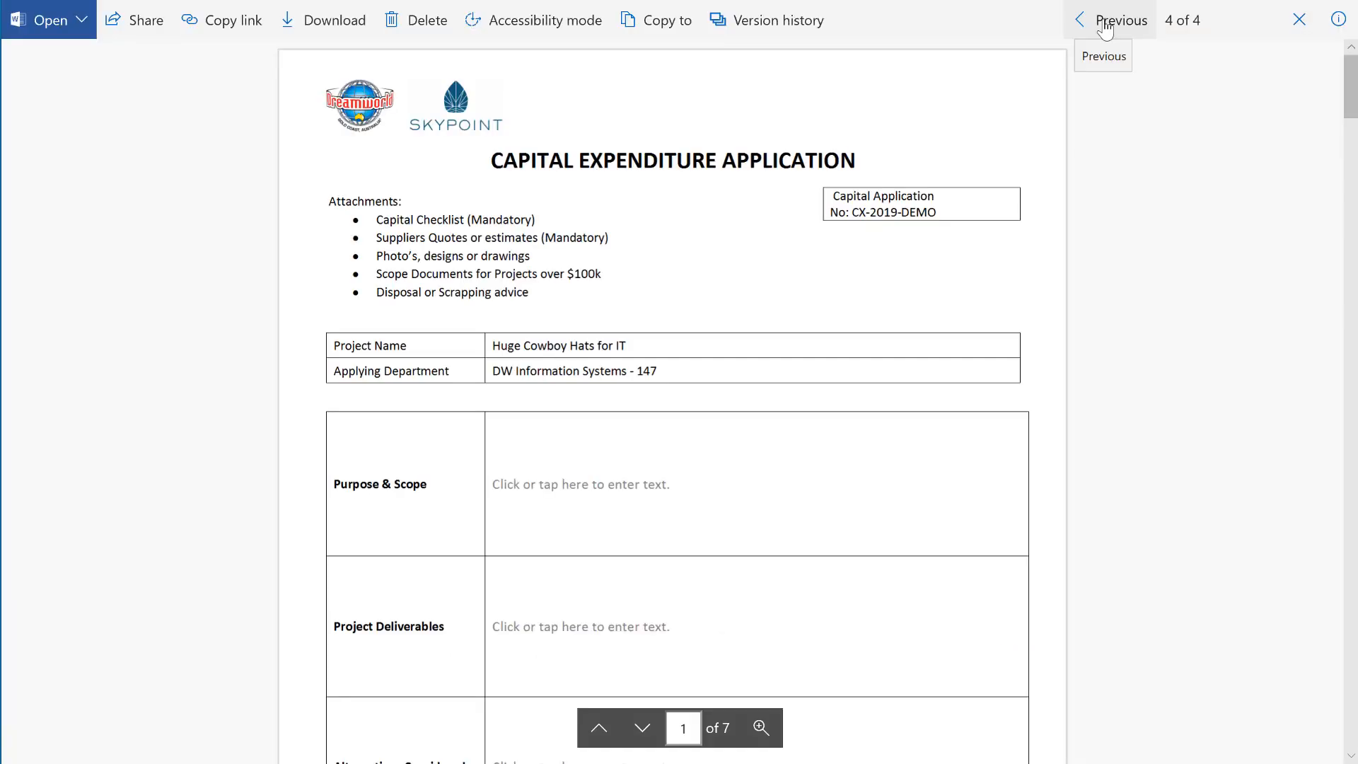
- Step back through the application's attachments in the file viewer, then open My Approved CAPEX
left_click(1106, 28)
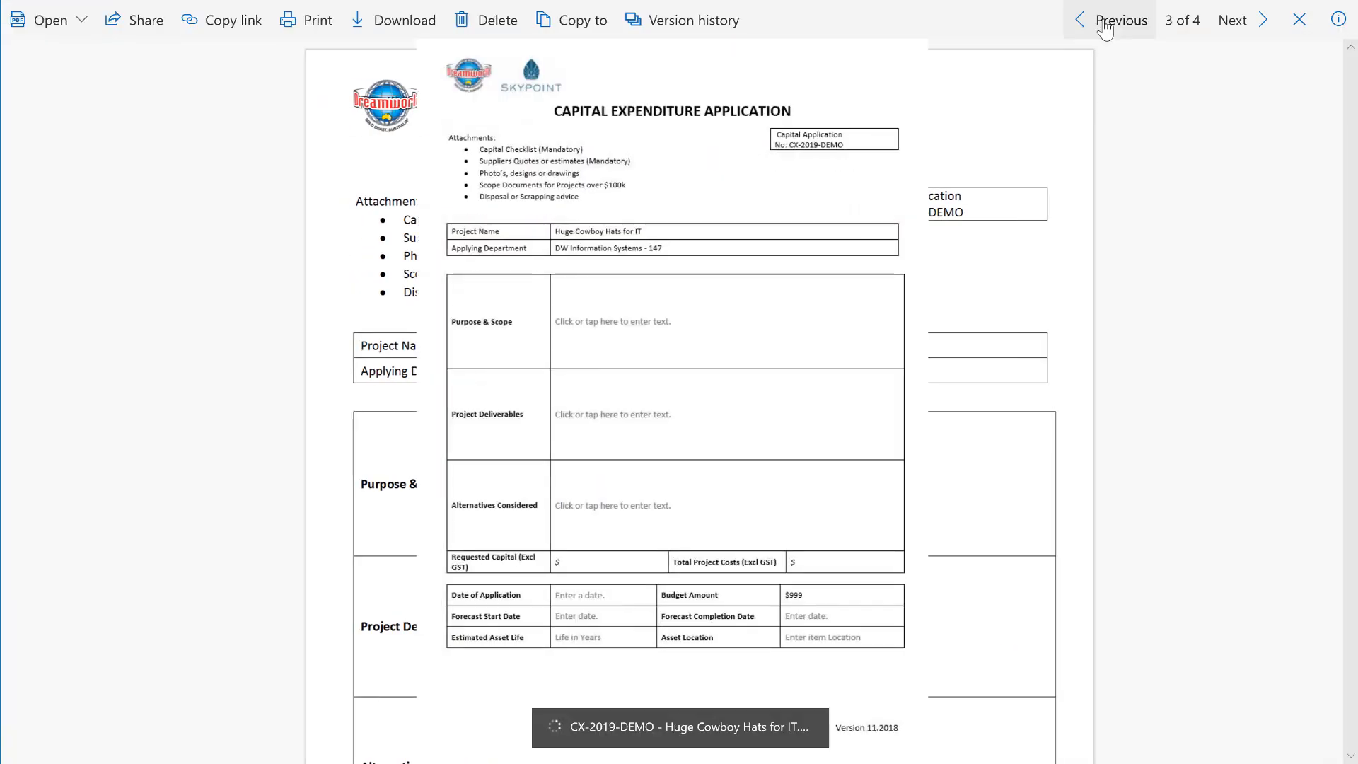
left_click(1106, 28)
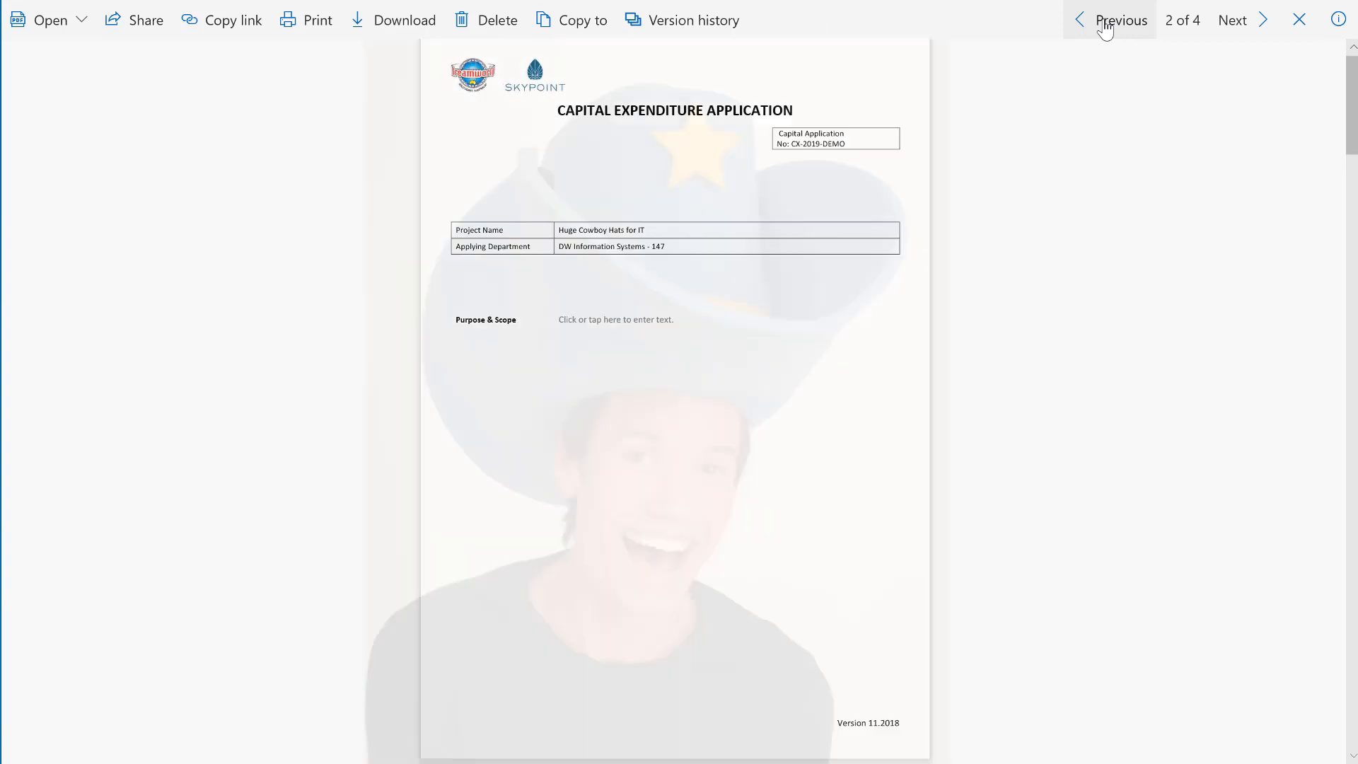
left_click(1105, 28)
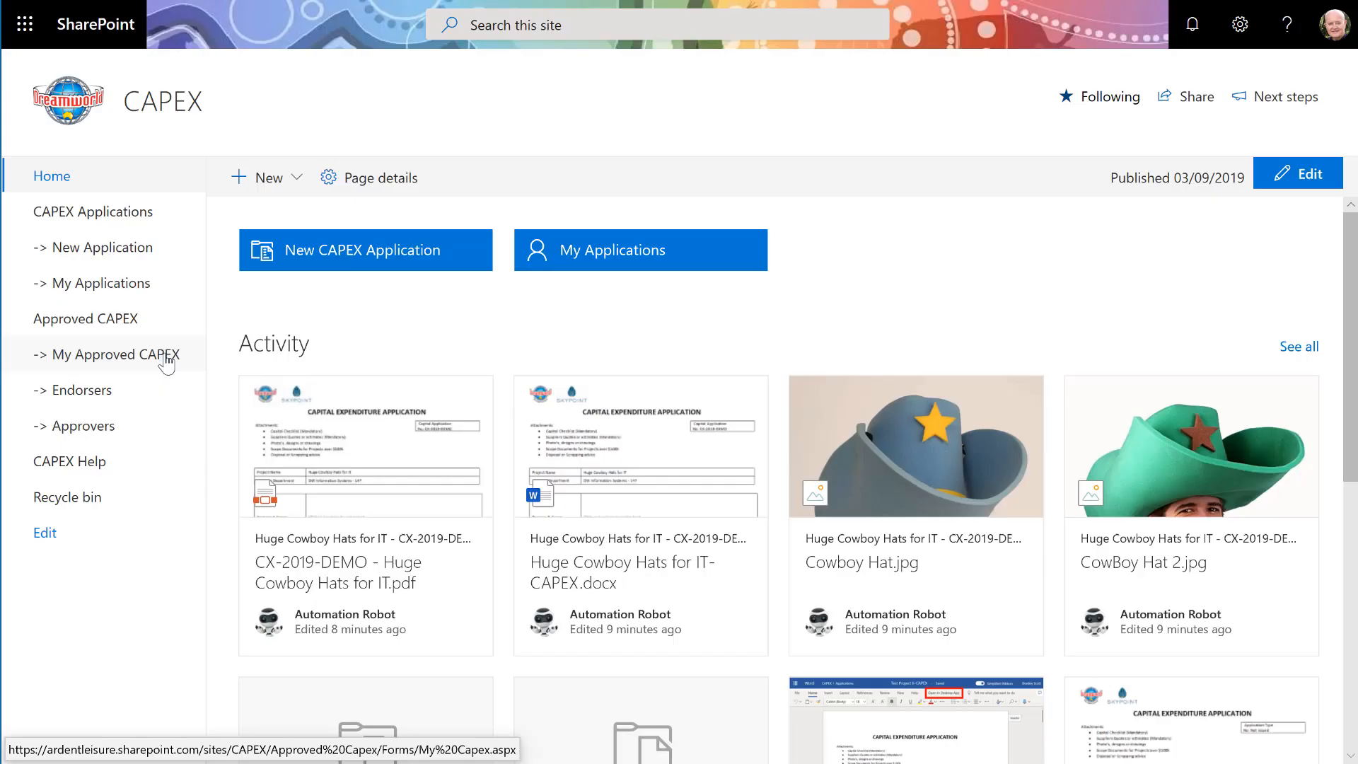
left_click(167, 362)
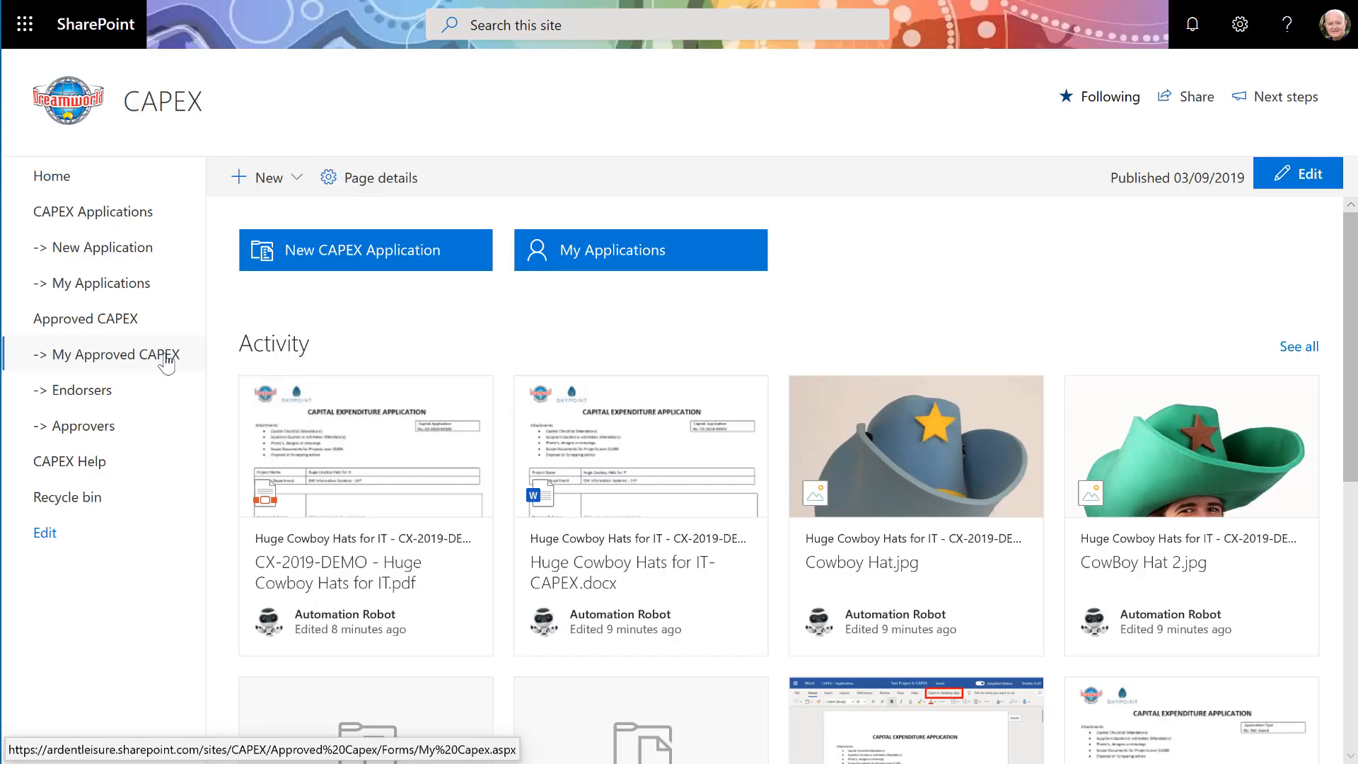